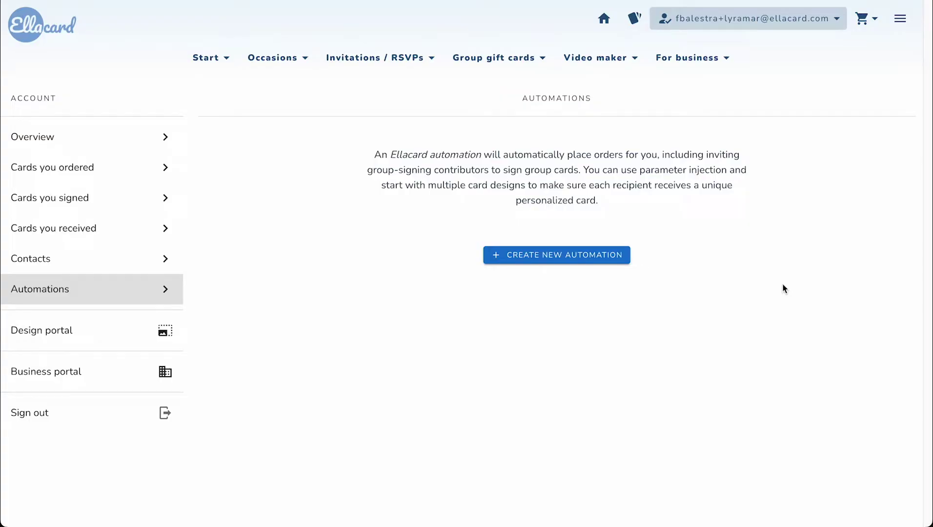
# Step: Create a new automation named 'Employee birthdays', save the name, and set it to Group cards
pyautogui.click(542, 259)
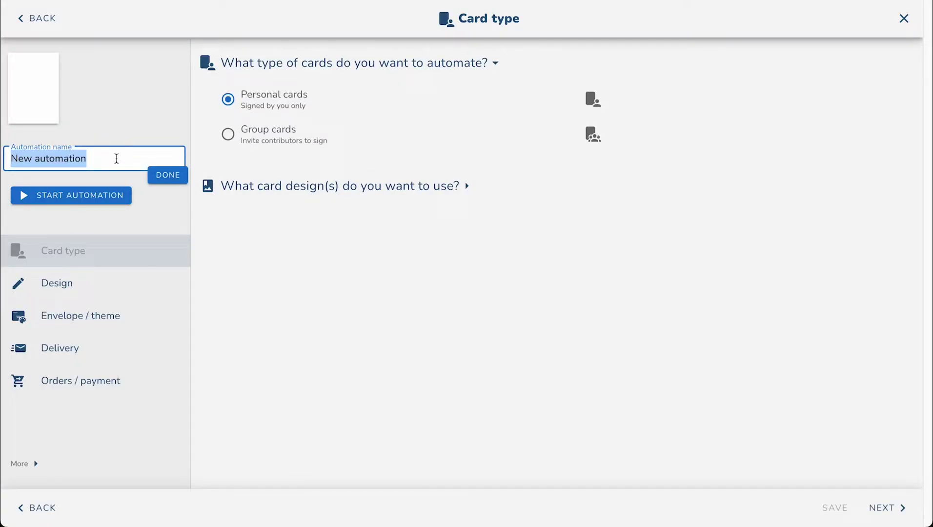
pyautogui.write('Employee ')
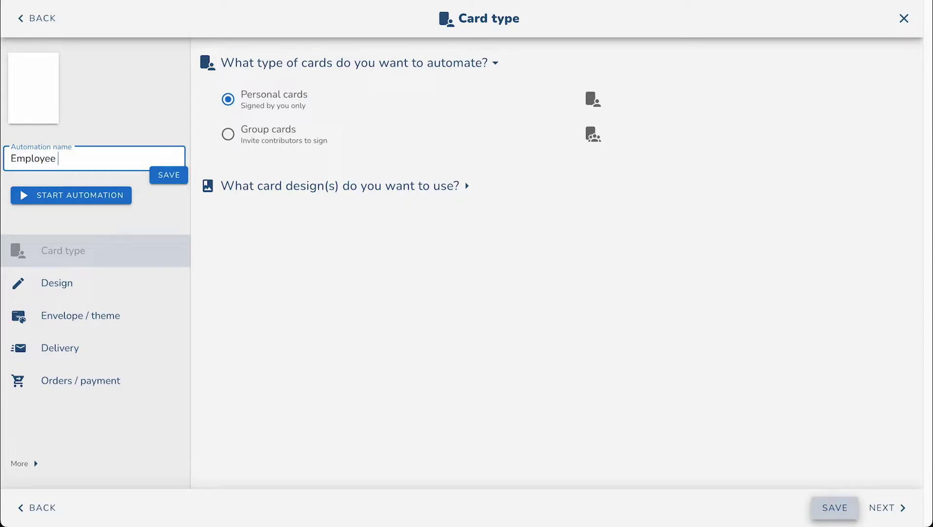
pyautogui.write('birthdays')
pyautogui.click(179, 175)
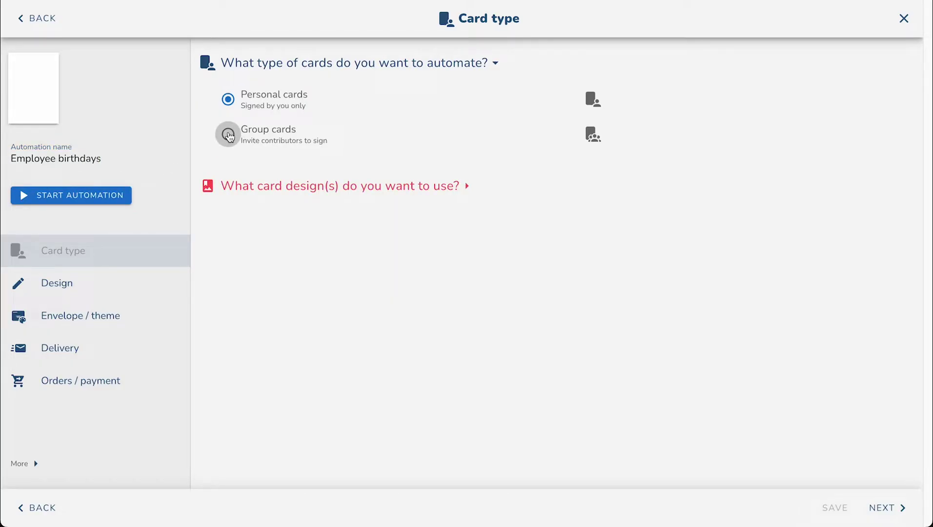
pyautogui.click(228, 134)
# Step: Pick Flashy fireworks, Watercolor bloom, Tattoo bro, Birthday balloons, Champagne toast, Birthday celebration and Retro space from the Birthday catalog
pyautogui.click(314, 185)
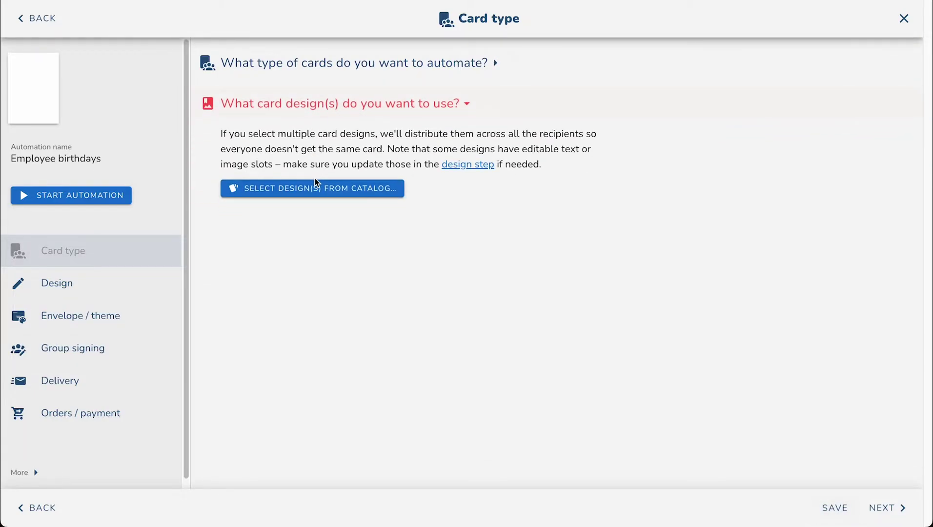
pyautogui.click(315, 181)
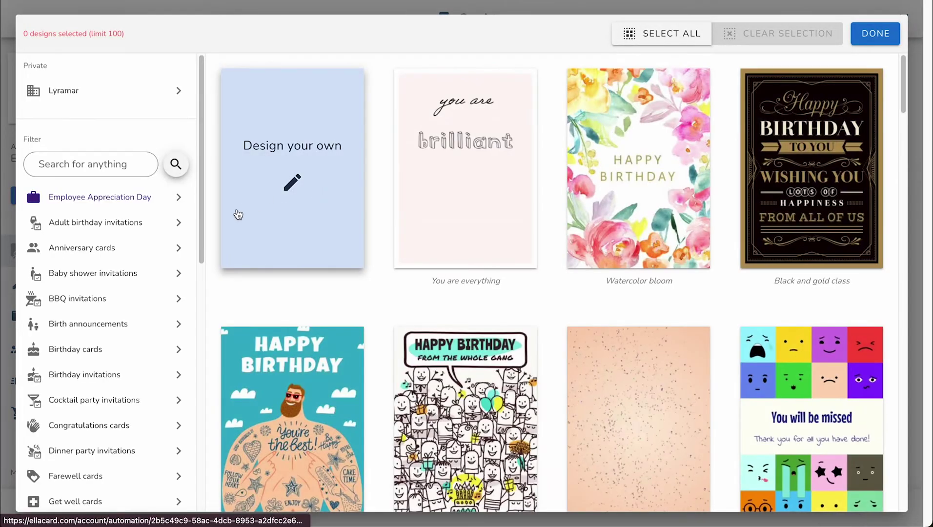
pyautogui.click(104, 349)
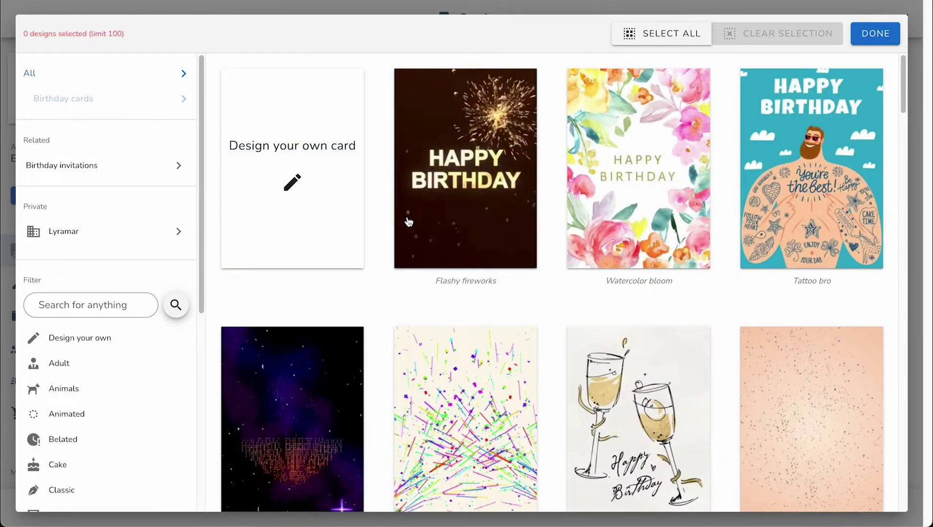
pyautogui.click(409, 222)
pyautogui.click(635, 205)
pyautogui.click(810, 205)
pyautogui.click(810, 400)
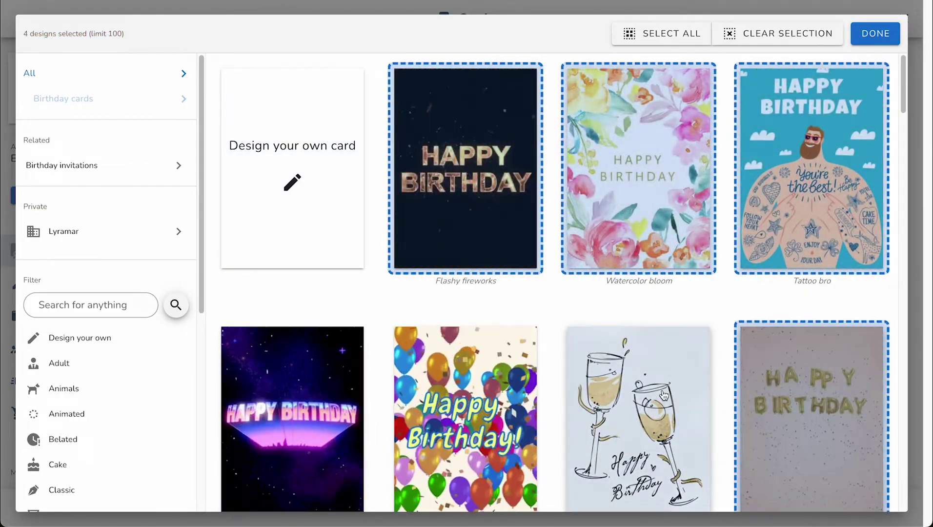
pyautogui.click(664, 395)
pyautogui.click(464, 414)
pyautogui.click(293, 415)
# Step: Add the black and gold, Make a Wish and Happy Birthday Cheers designs, then confirm all ten
pyautogui.scroll(-5, 385, 357)
pyautogui.click(370, 425)
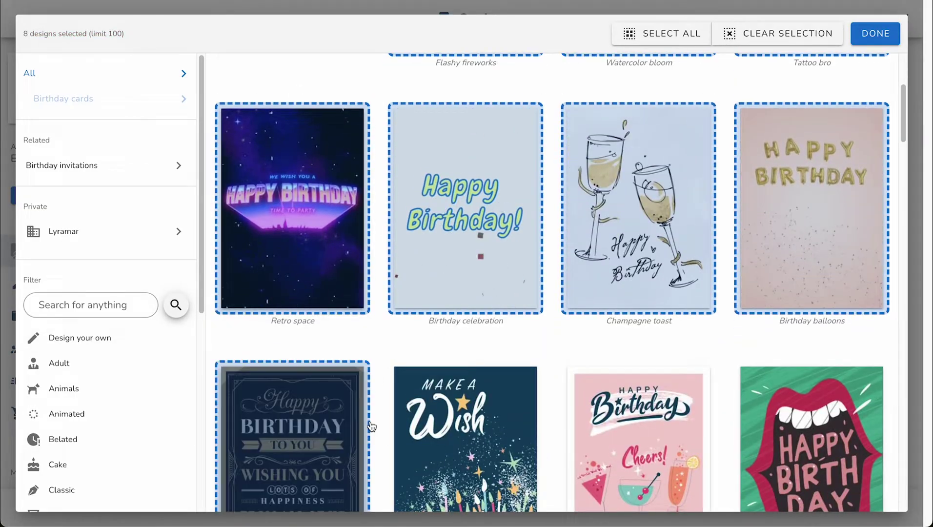
pyautogui.click(439, 425)
pyautogui.click(566, 421)
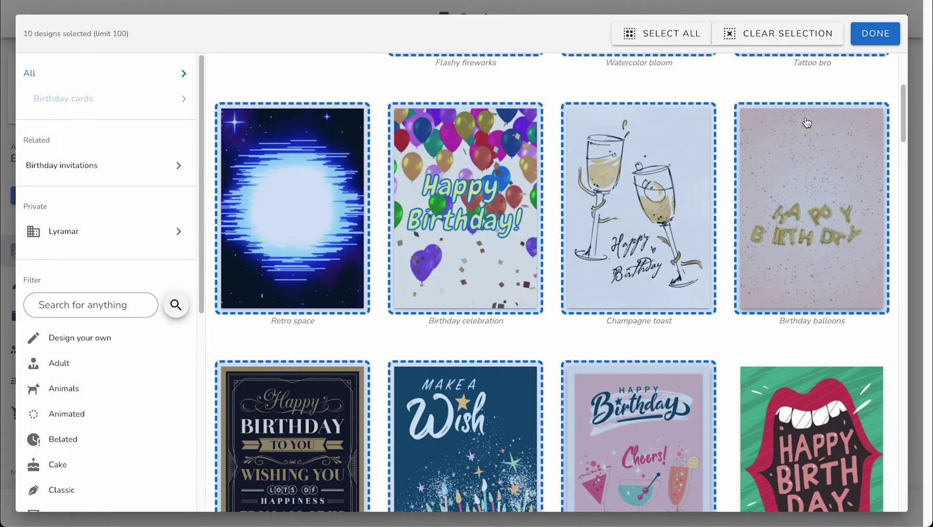
pyautogui.click(806, 123)
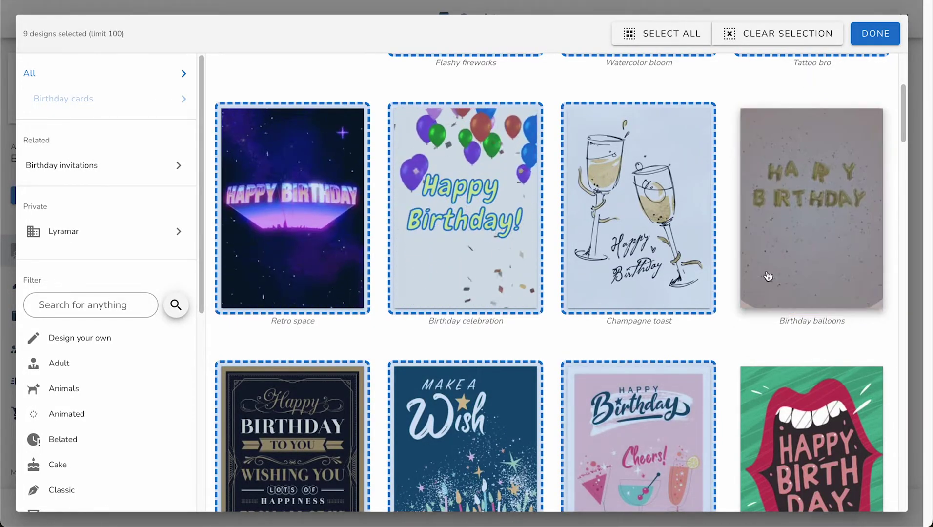
pyautogui.click(790, 242)
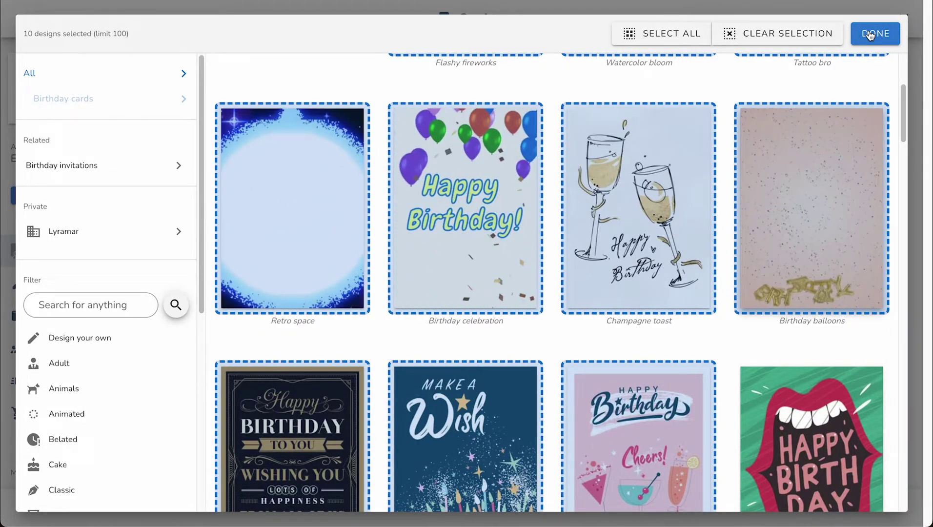
pyautogui.click(869, 34)
pyautogui.scroll(-3, 373, 118)
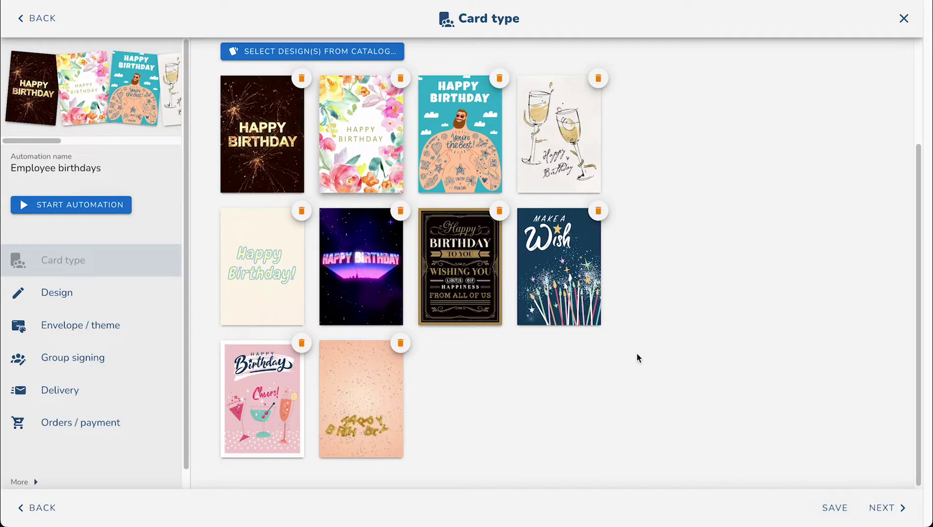
# Step: Add a blank inside page reading '{FIRST NAME} Happy Birthday From All Of us!' with an enlarged text box
pyautogui.click(879, 510)
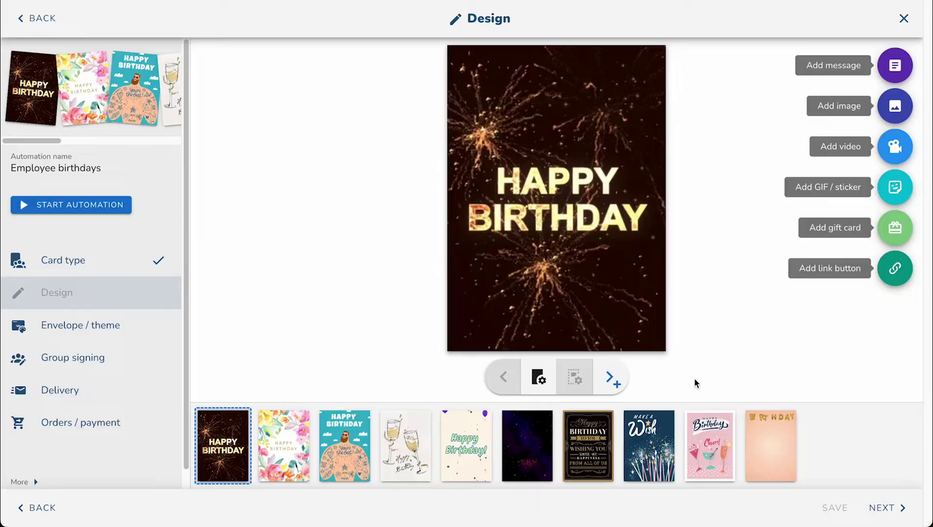
pyautogui.click(611, 378)
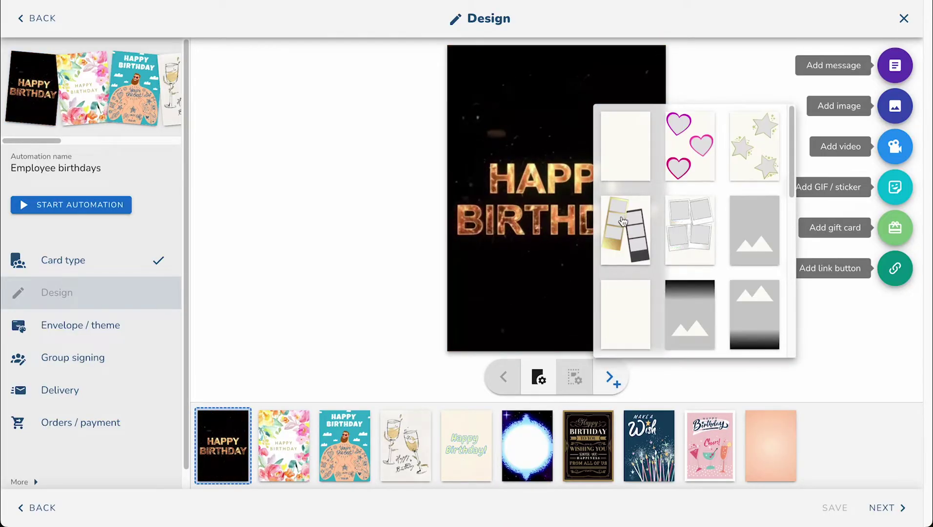
pyautogui.click(619, 164)
pyautogui.click(552, 117)
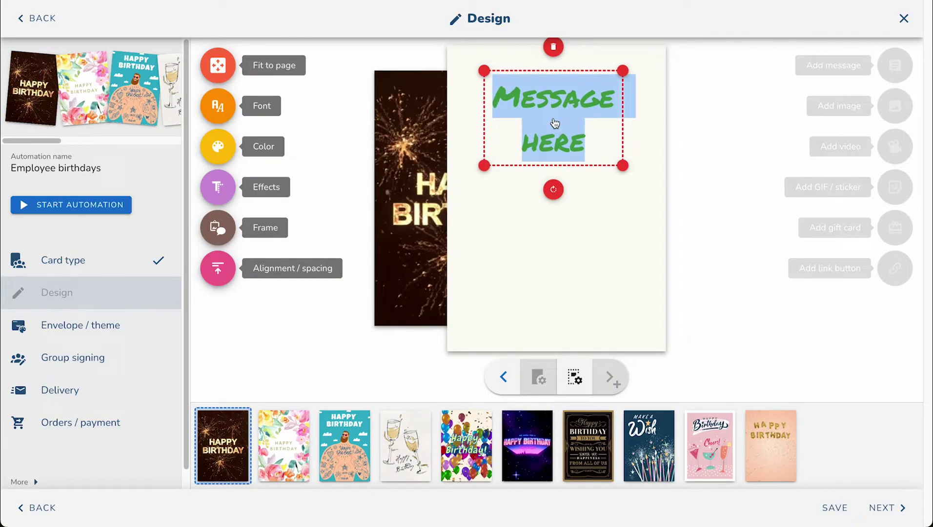
pyautogui.write('E')
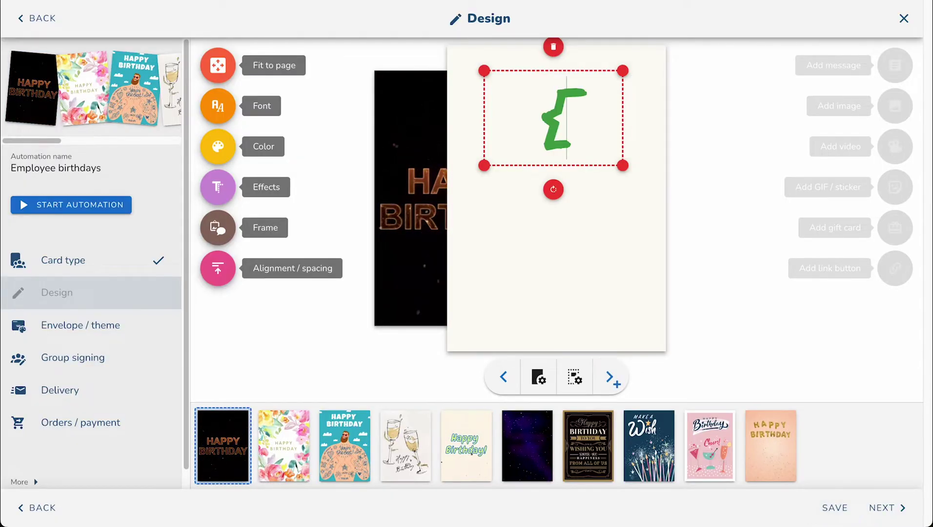
pyautogui.write('FIRST')
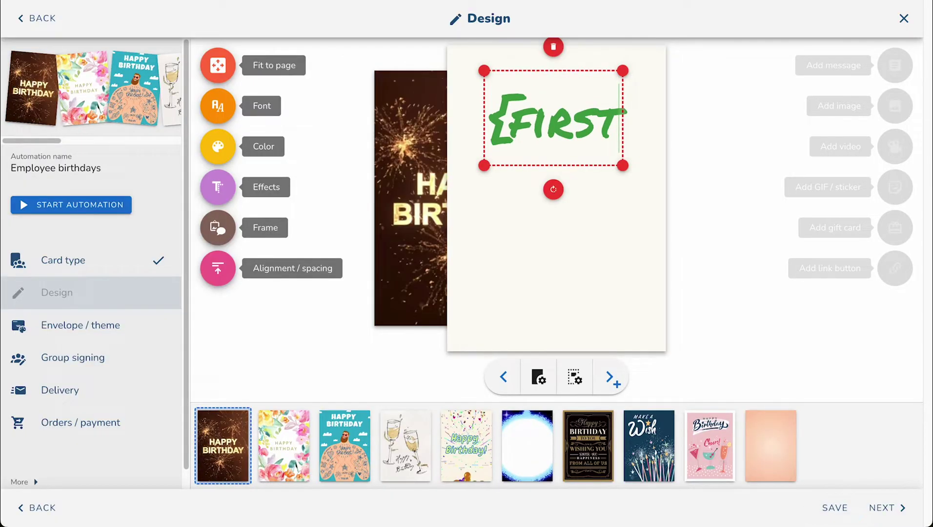
pyautogui.write(' NAME}')
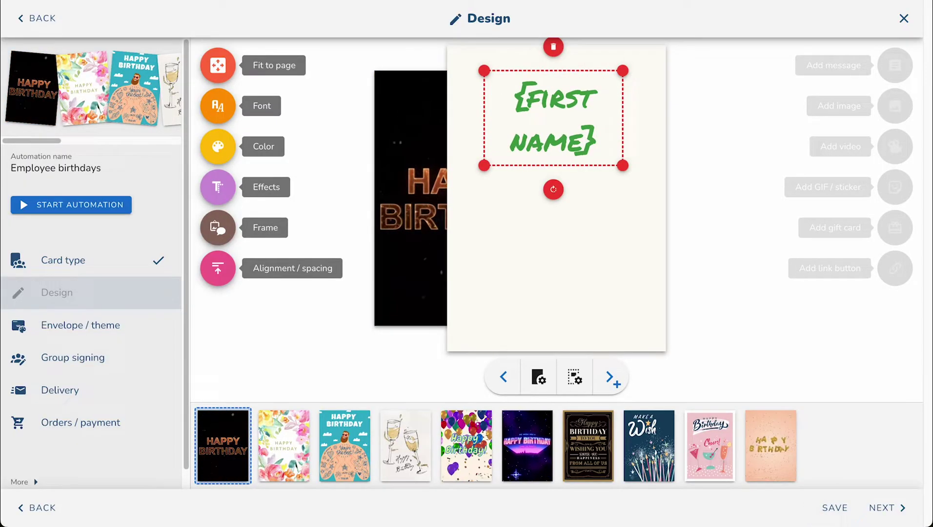
pyautogui.write(' Happy Birthda')
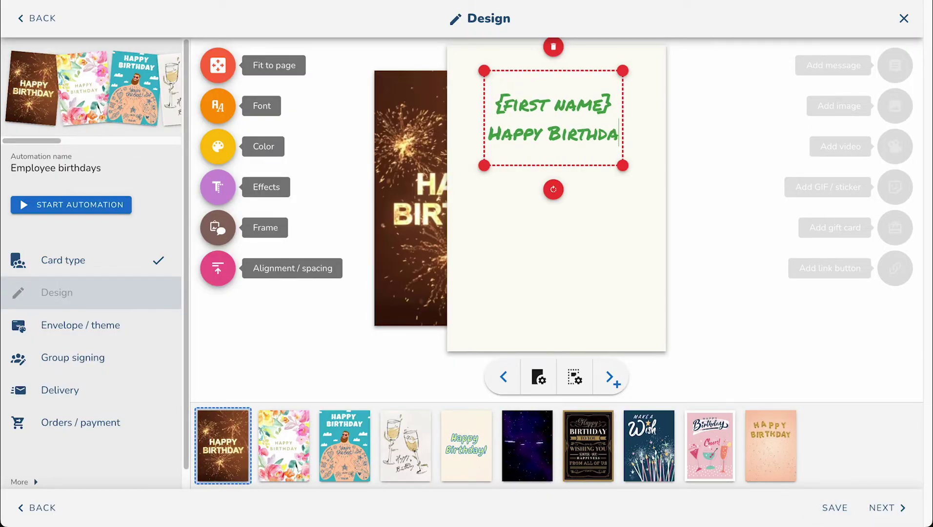
pyautogui.write('y From All Of')
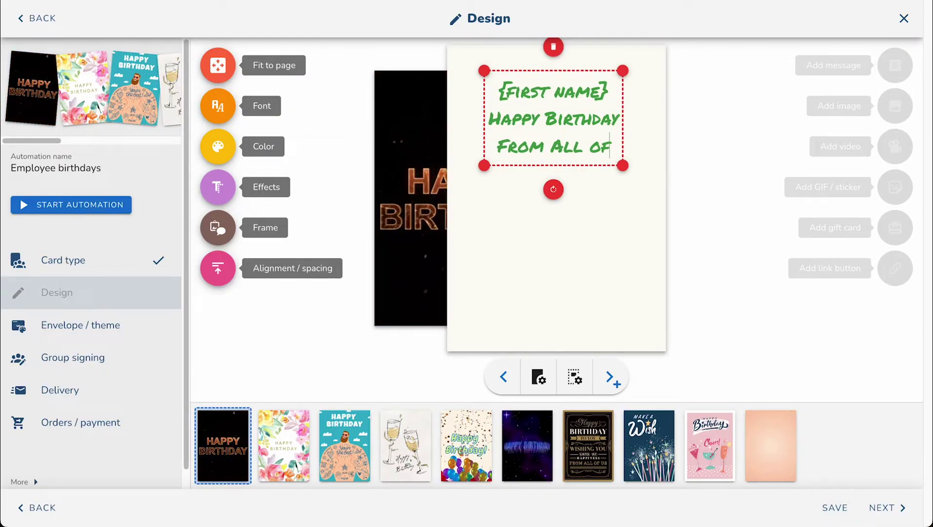
pyautogui.write(' us!')
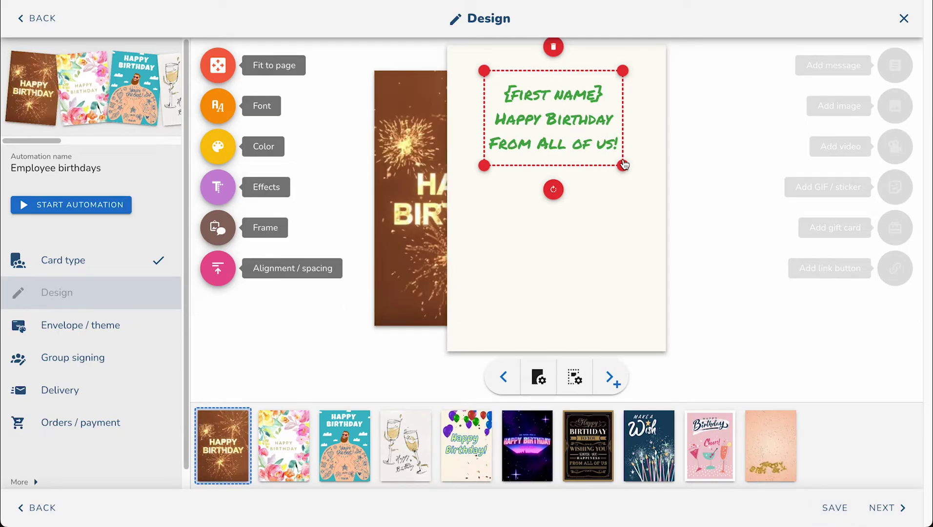
pyautogui.moveTo(624, 165); pyautogui.dragTo(645, 180)
pyautogui.moveTo(484, 181); pyautogui.dragTo(466, 188)
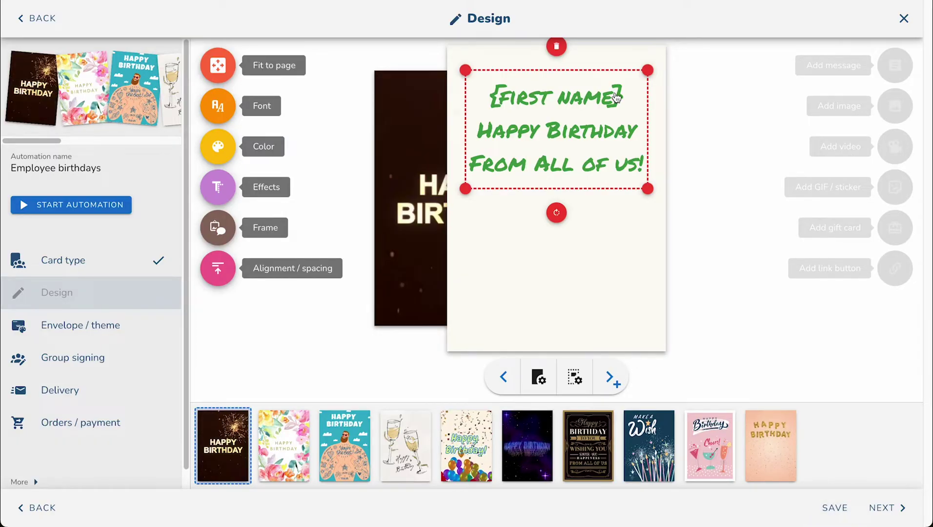
# Step: Preview the other birthday card designs, then return to the Watercolor bloom card
pyautogui.click(465, 307)
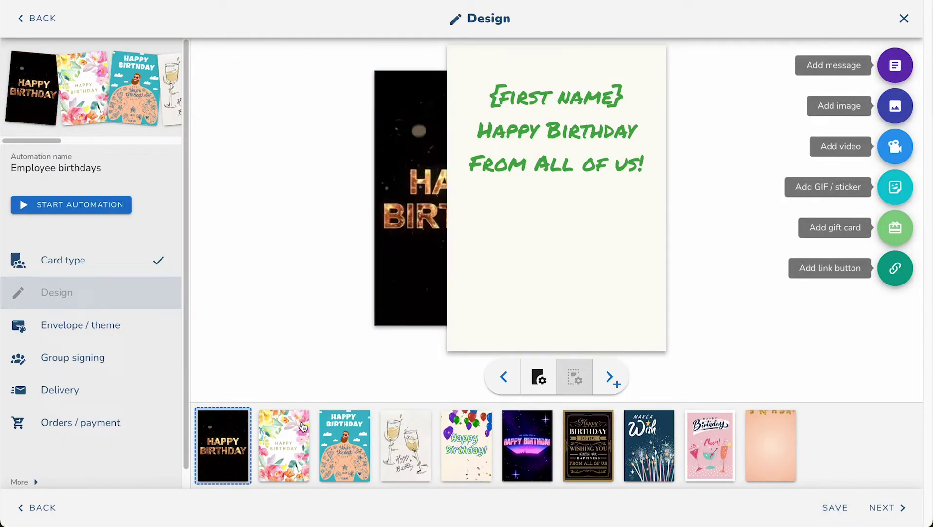
pyautogui.click(285, 442)
pyautogui.click(352, 438)
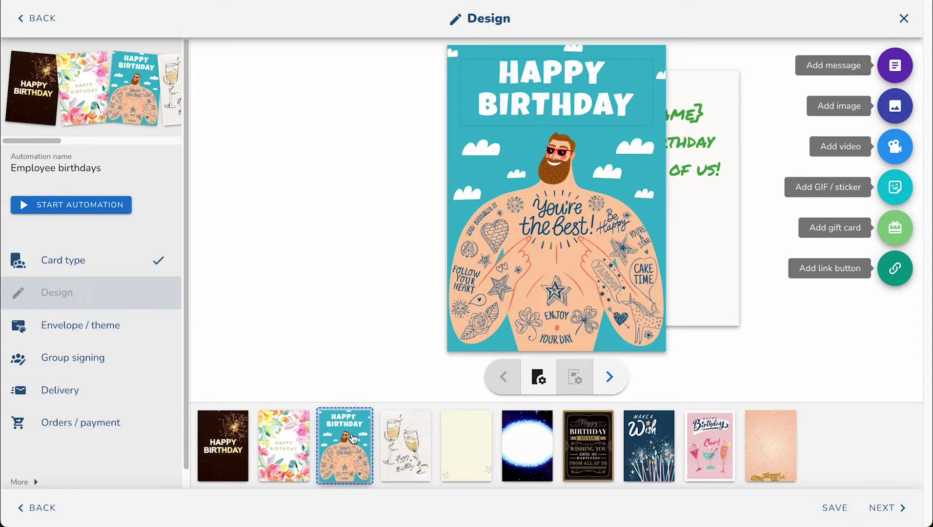
pyautogui.click(421, 435)
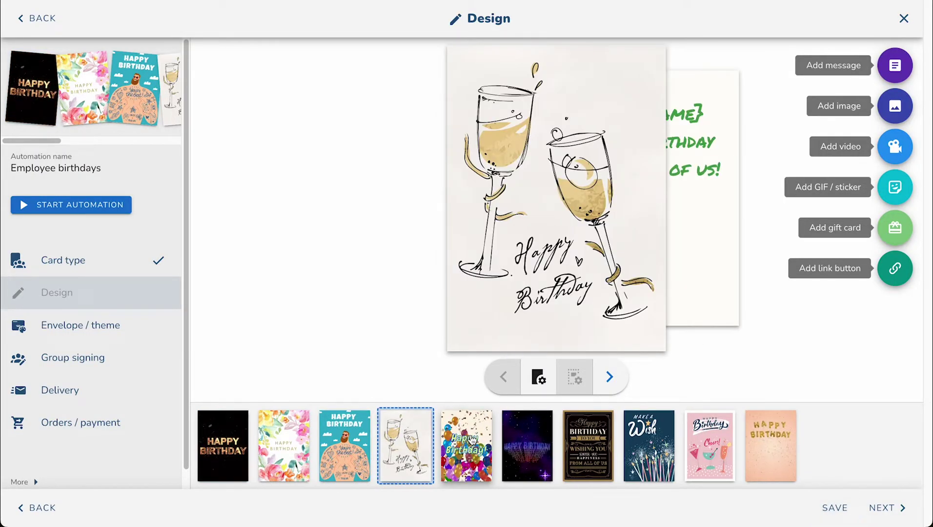
pyautogui.click(466, 445)
pyautogui.click(527, 442)
pyautogui.click(575, 445)
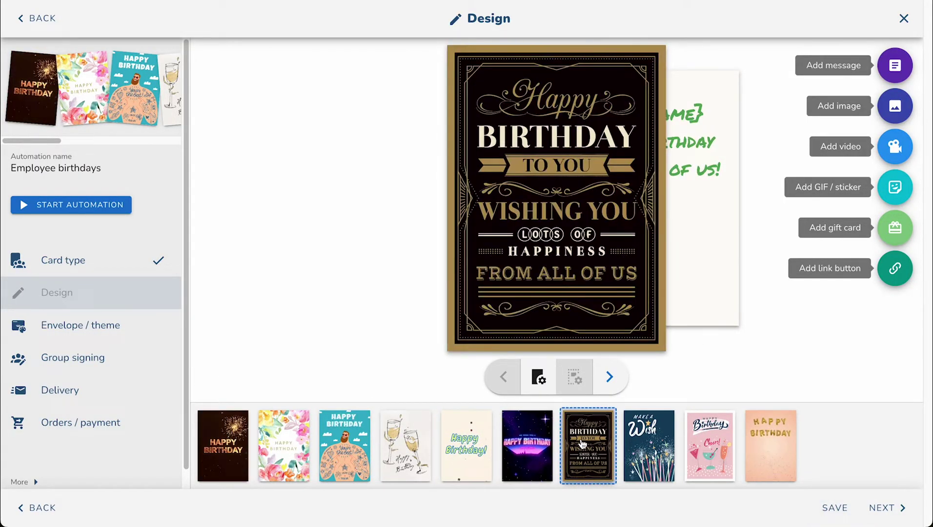
pyautogui.click(303, 448)
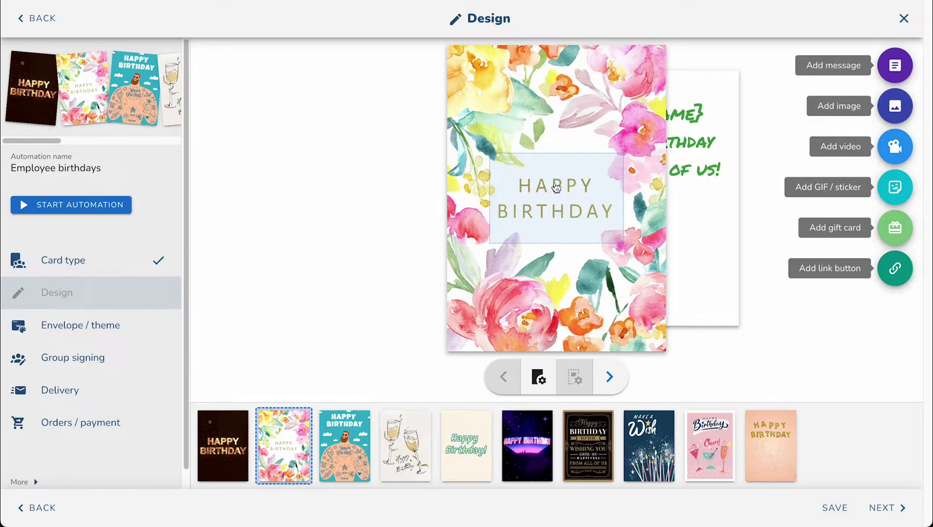
# Step: Add a '{first name}' line under HAPPY BIRTHDAY on the floral card front
pyautogui.click(609, 215)
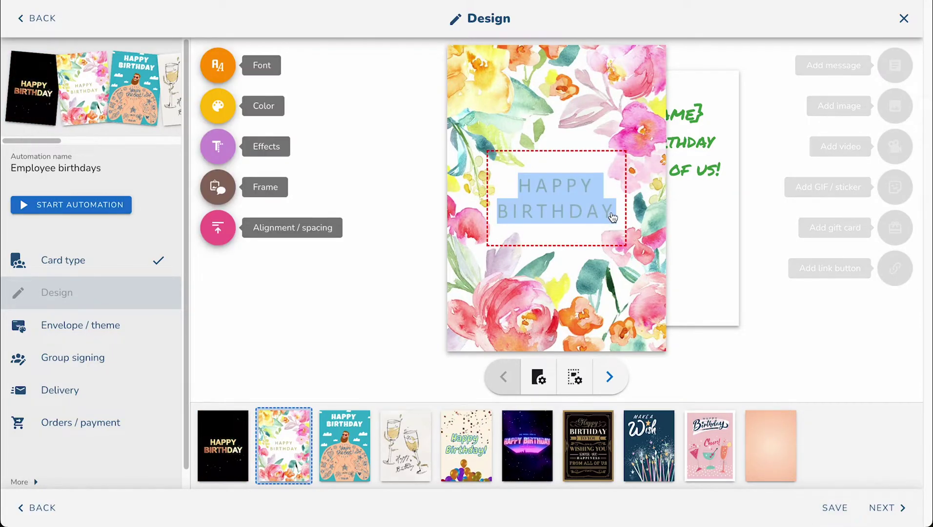
pyautogui.press('Return')
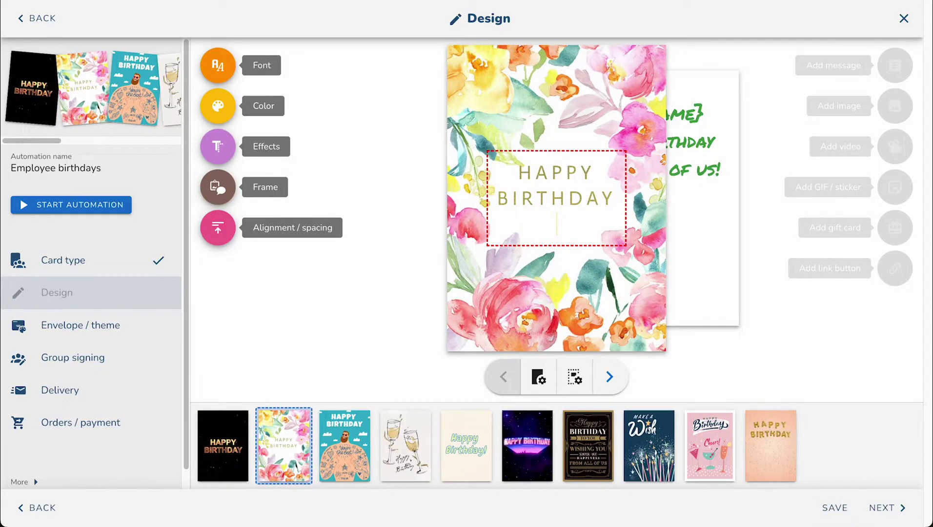
pyautogui.write('{')
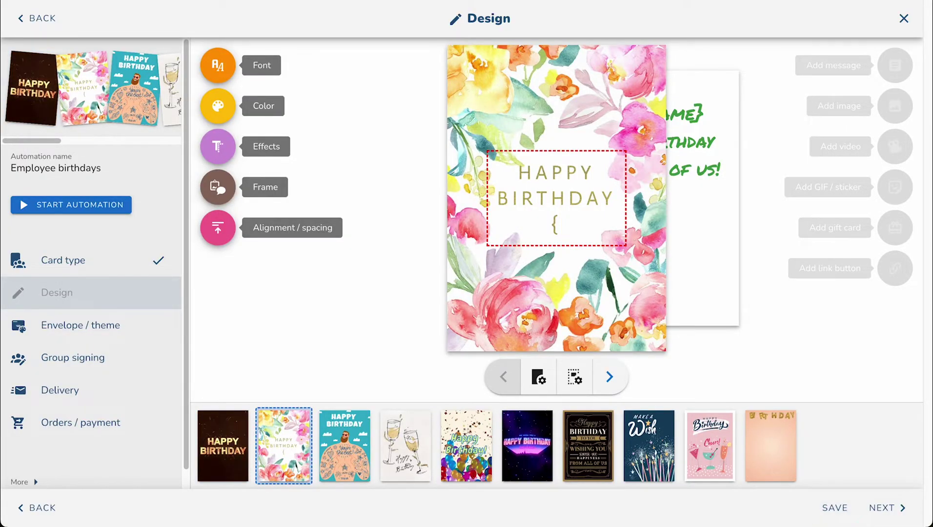
pyautogui.write('first name}')
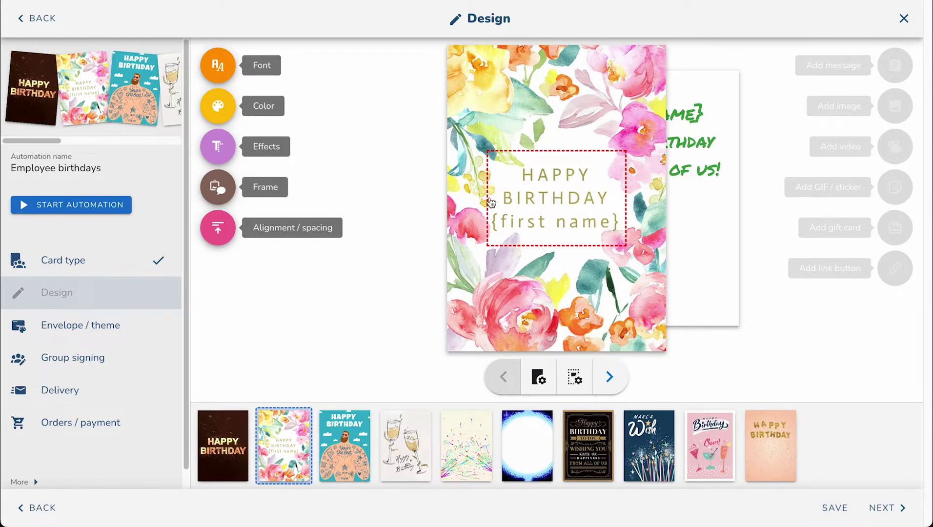
pyautogui.click(395, 369)
# Step: Check the floral card's inside page, save the design and continue to Envelope / theme
pyautogui.click(344, 445)
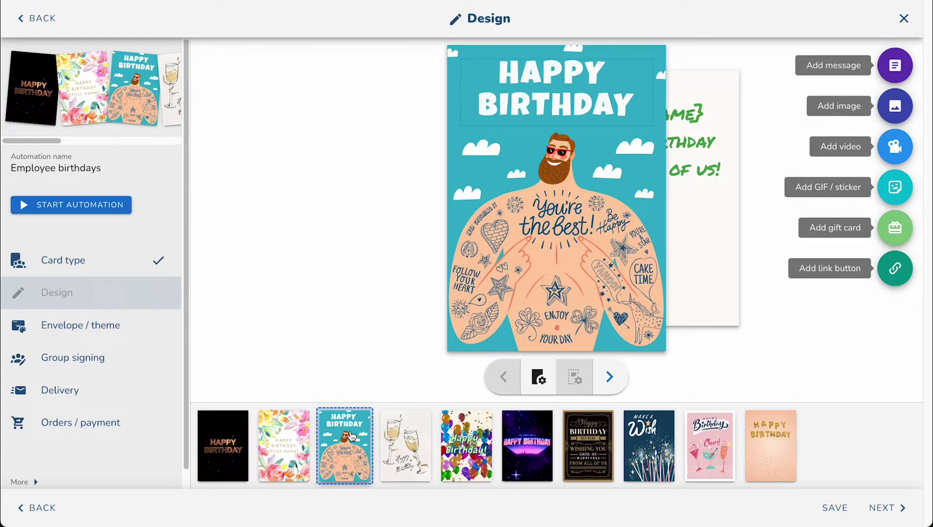
pyautogui.click(286, 444)
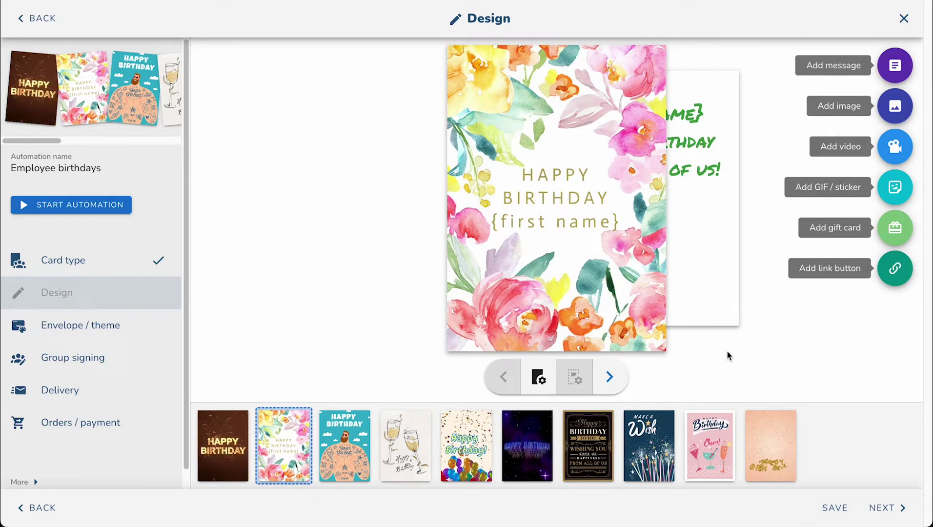
pyautogui.click(704, 320)
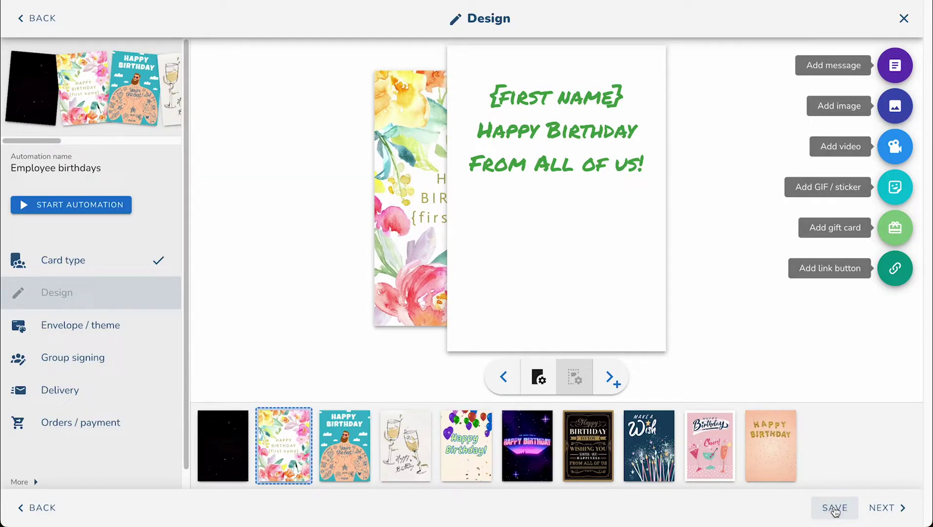
pyautogui.click(834, 509)
pyautogui.click(884, 508)
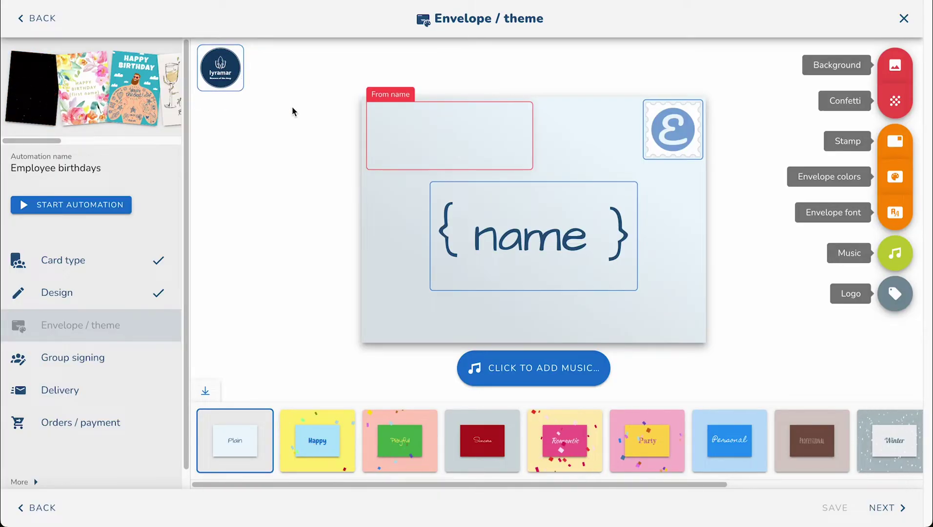
# Step: Enter 'From all of us' as the envelope's sender name
pyautogui.click(433, 139)
pyautogui.write('From ')
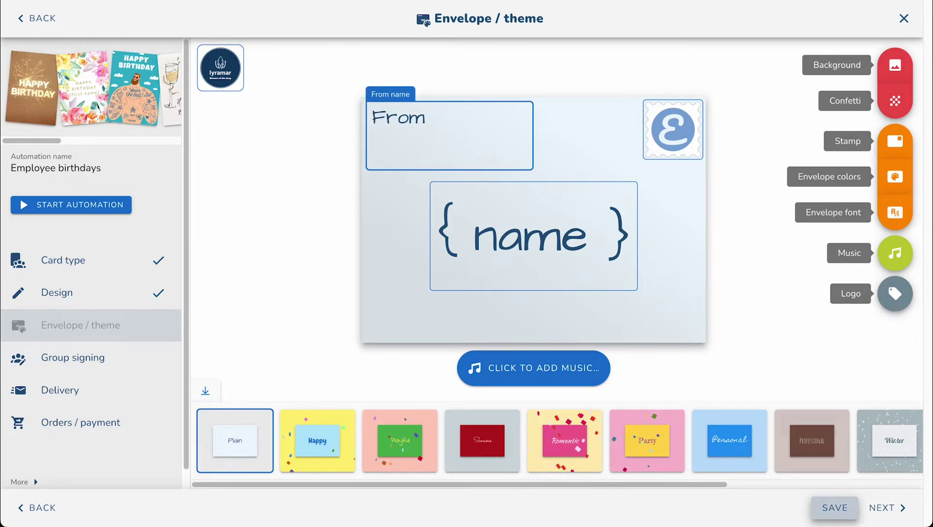
pyautogui.write('all of ys')
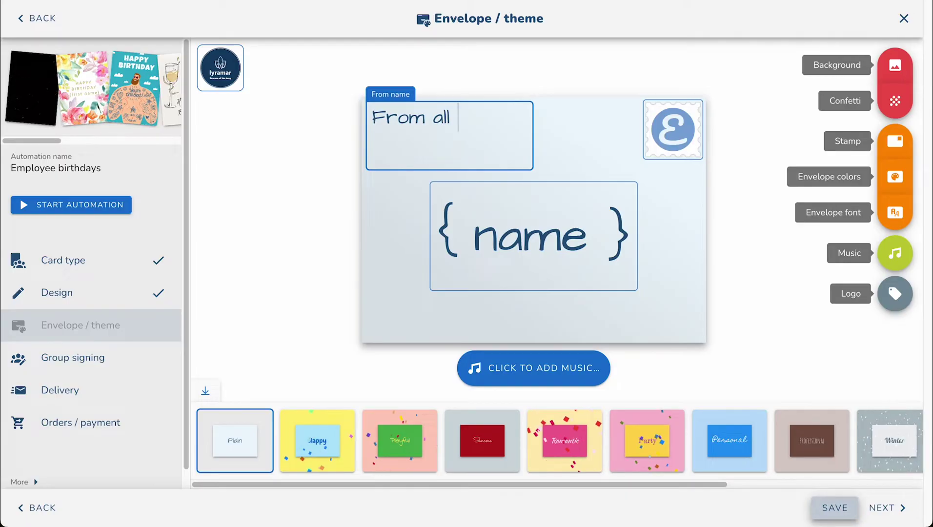
pyautogui.press('BackSpace')
pyautogui.press('BackSpace')
pyautogui.write('us')
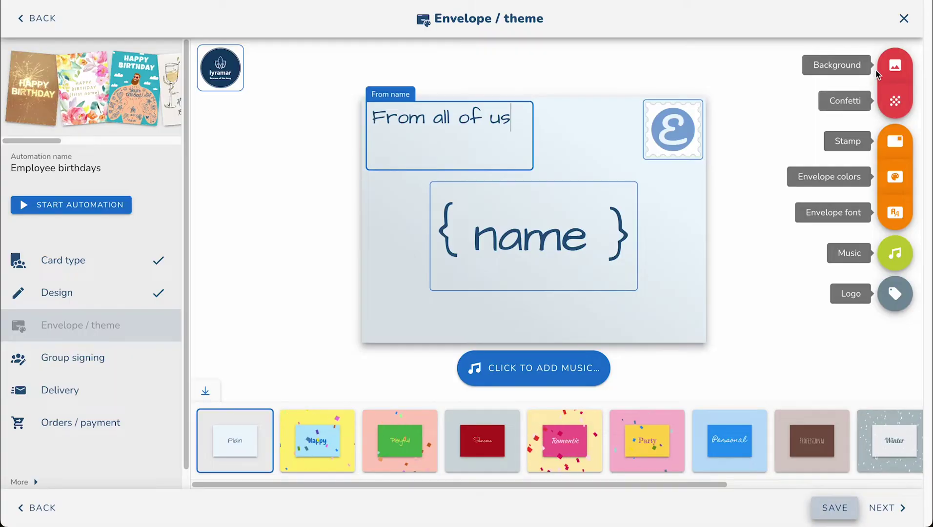
# Step: Keep the red balloon background and confetti, and add a pink floral stamp to the envelope
pyautogui.click(895, 65)
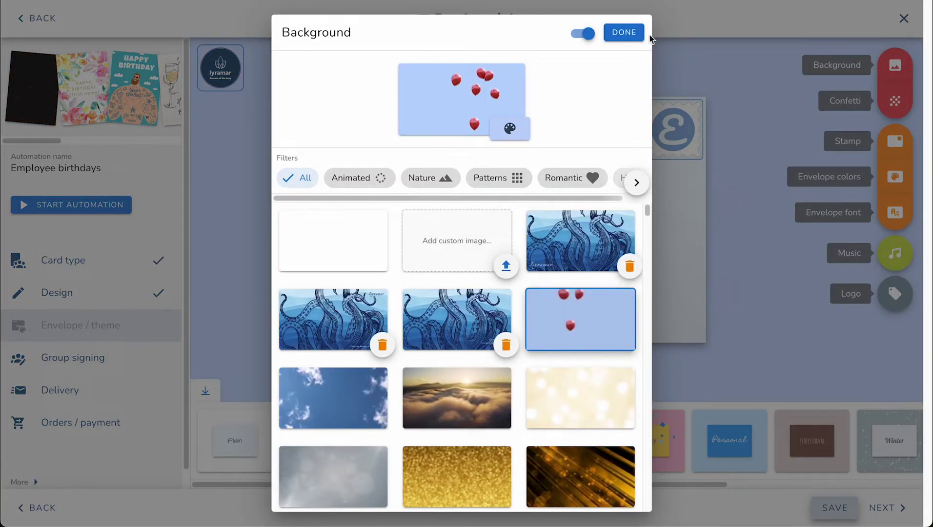
pyautogui.click(635, 33)
pyautogui.click(895, 101)
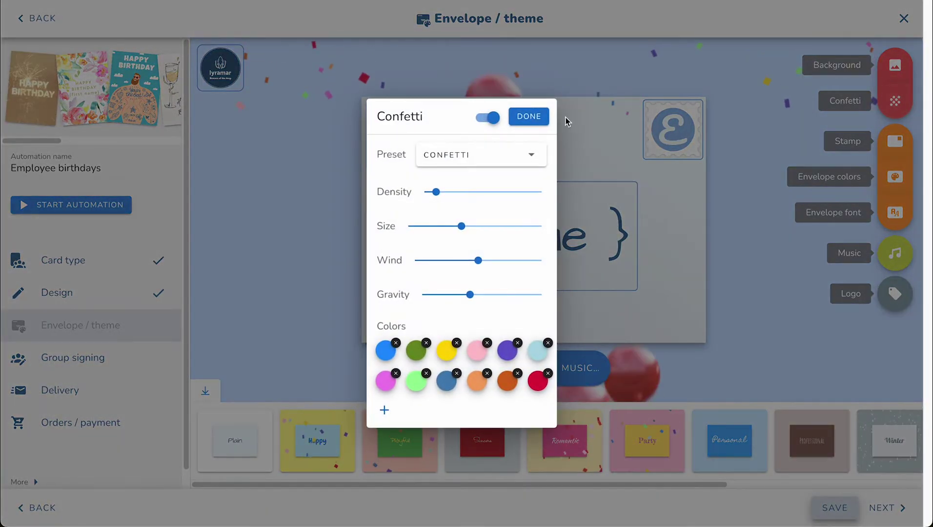
pyautogui.click(537, 117)
pyautogui.click(674, 129)
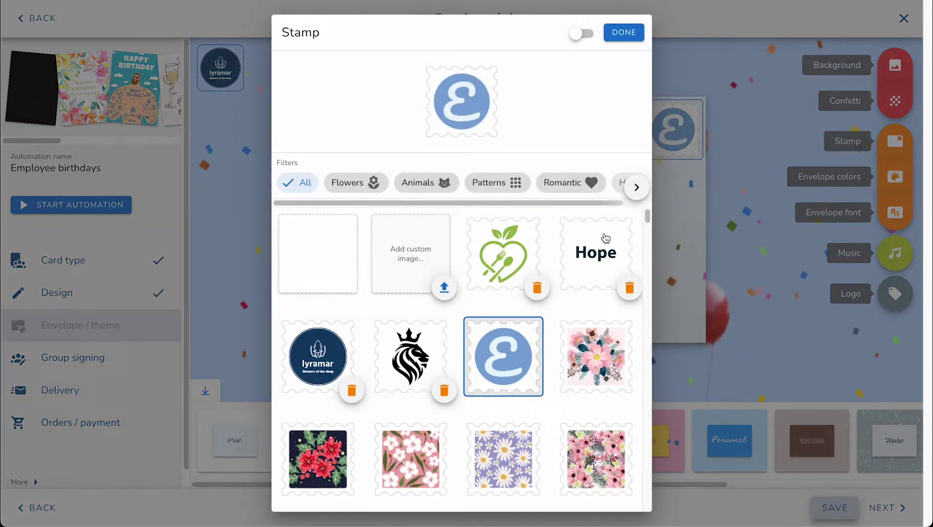
pyautogui.scroll(-4, 606, 238)
pyautogui.click(599, 293)
pyautogui.scroll(4, 596, 254)
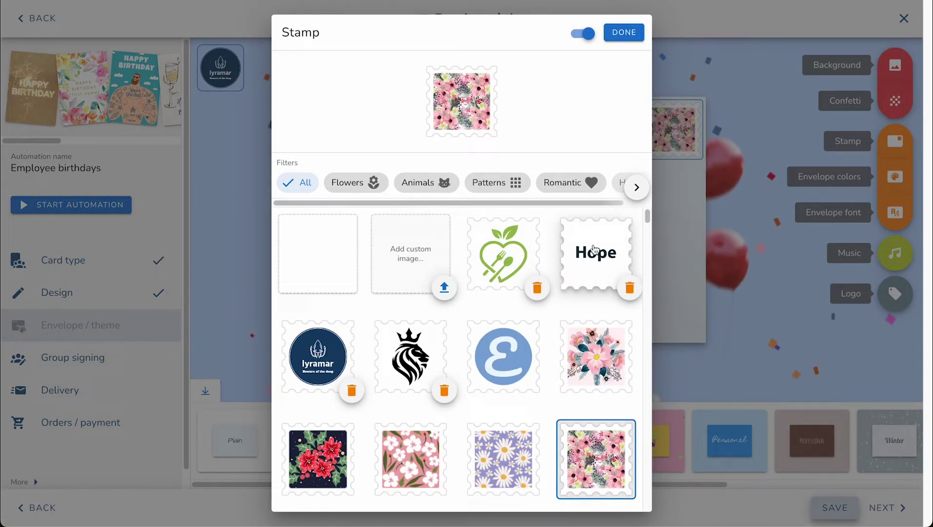
pyautogui.scroll(-6, 559, 358)
pyautogui.scroll(6, 548, 344)
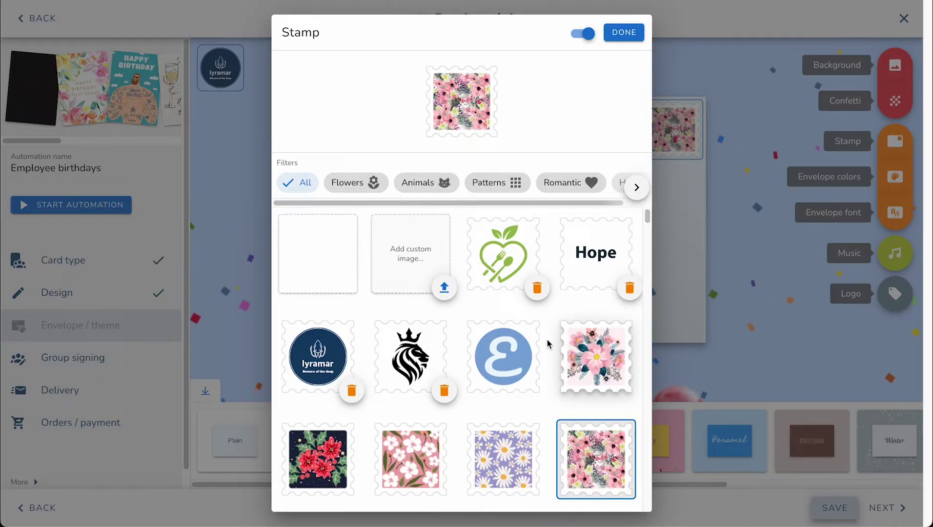
pyautogui.click(631, 35)
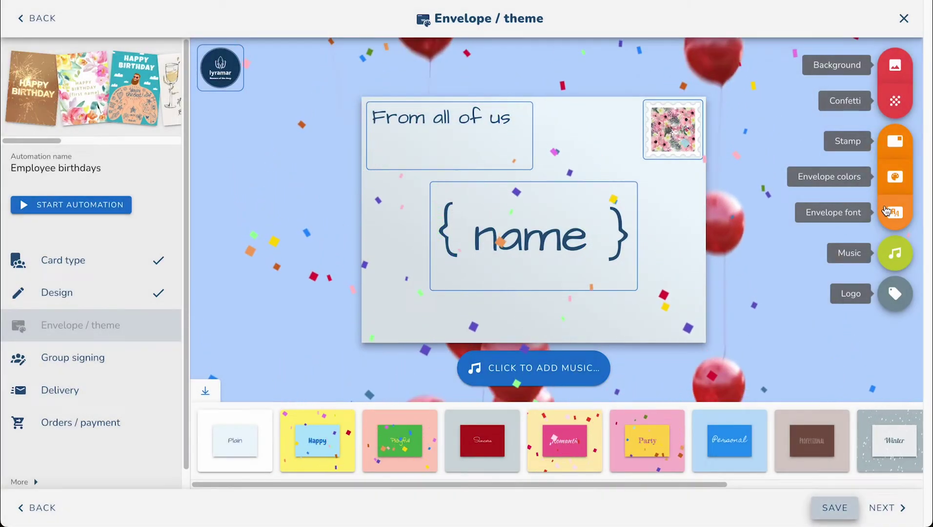
# Step: Make the envelope orange with navy text and save the envelope settings
pyautogui.click(830, 177)
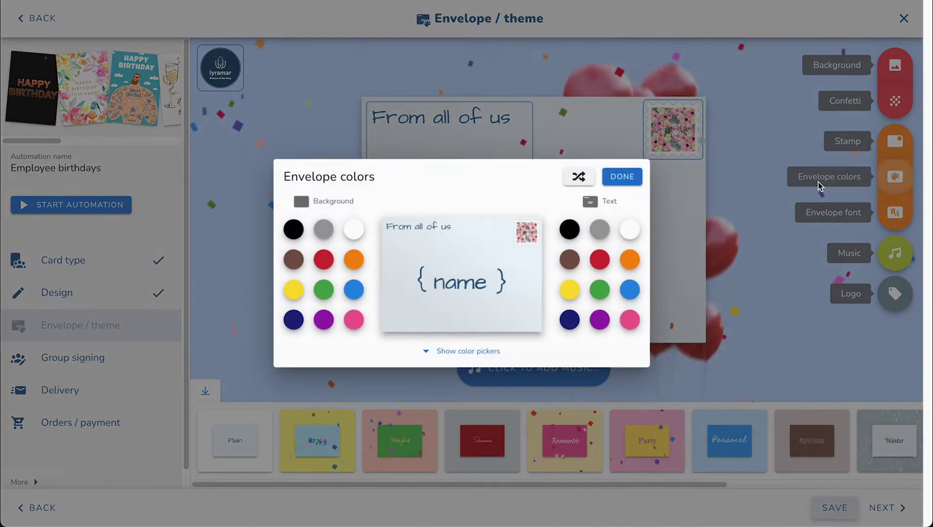
pyautogui.click(353, 259)
pyautogui.click(632, 259)
pyautogui.click(571, 321)
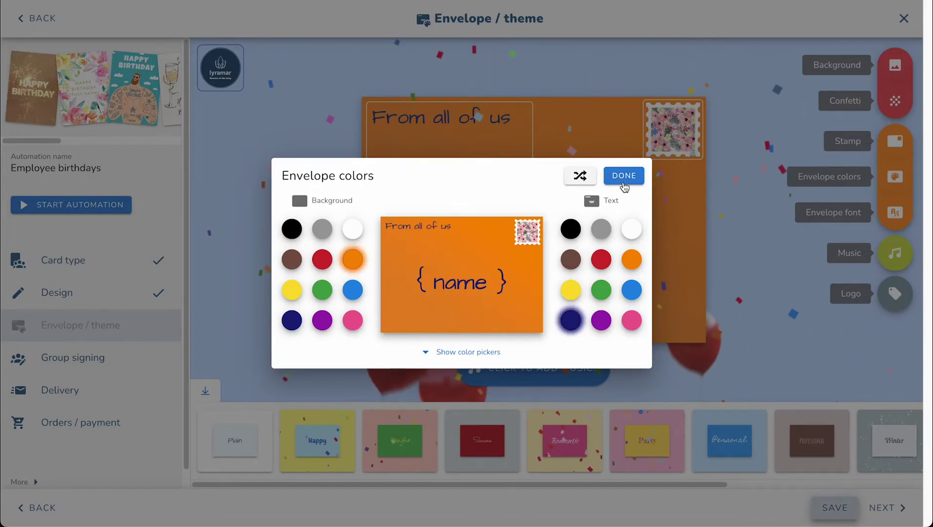
pyautogui.click(624, 184)
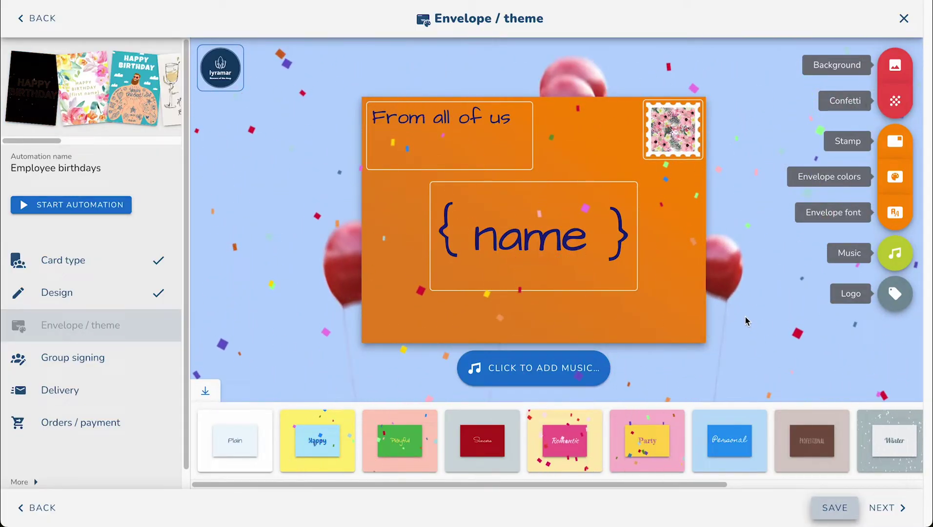
pyautogui.click(834, 508)
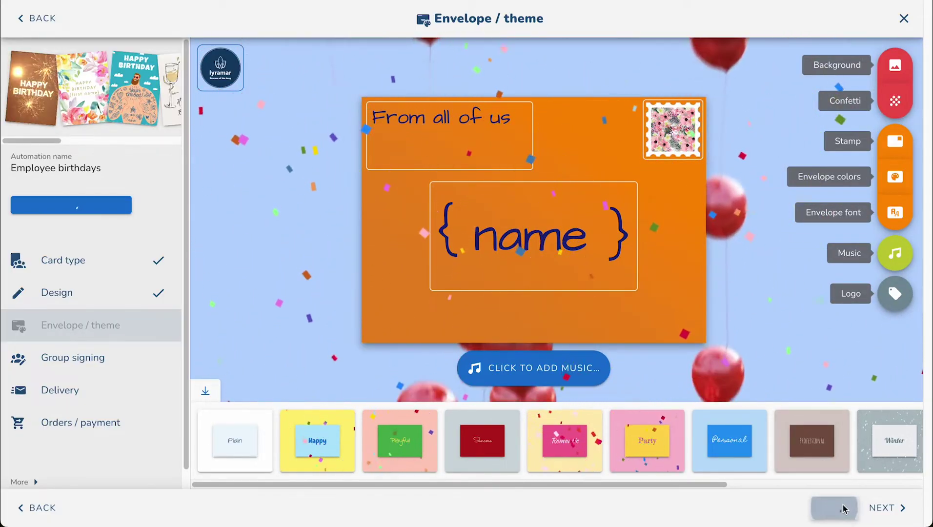
# Step: Go to Group signing and leave only Set permanent contributors checked
pyautogui.click(876, 509)
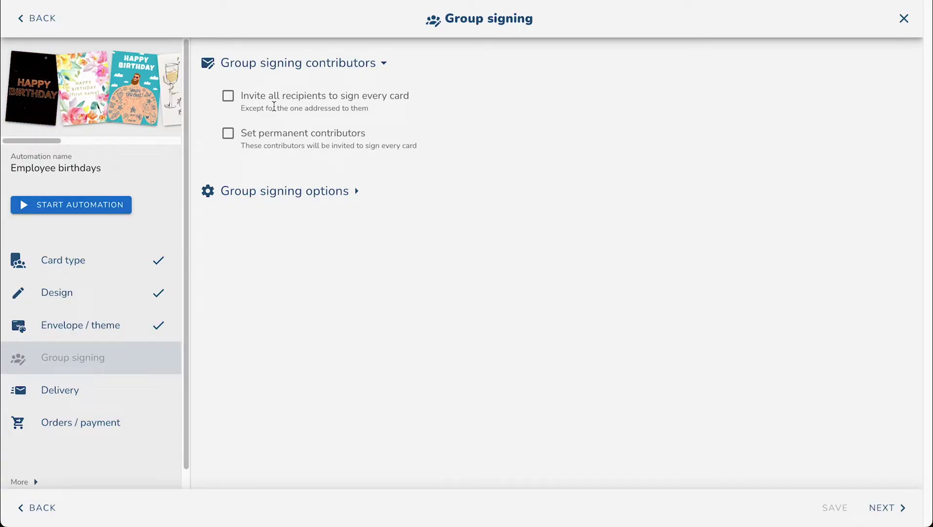
pyautogui.click(242, 110)
pyautogui.click(228, 108)
pyautogui.click(228, 133)
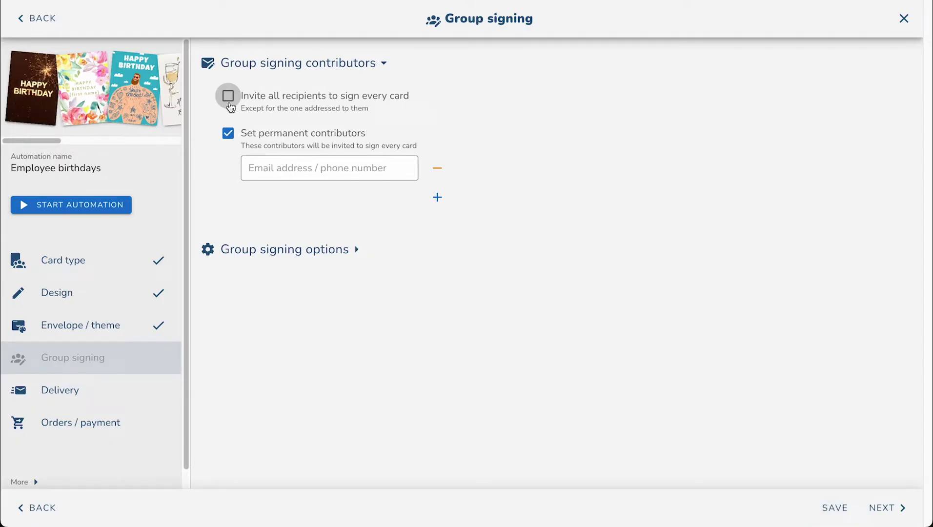
# Step: Re-enable permanent contributors alone and add one contributor by their e-mail address
pyautogui.click(228, 96)
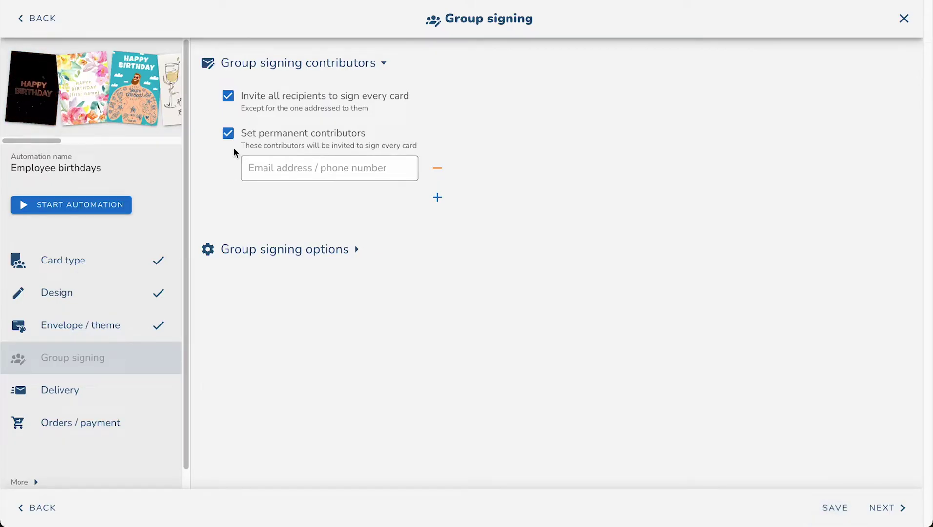
pyautogui.click(228, 134)
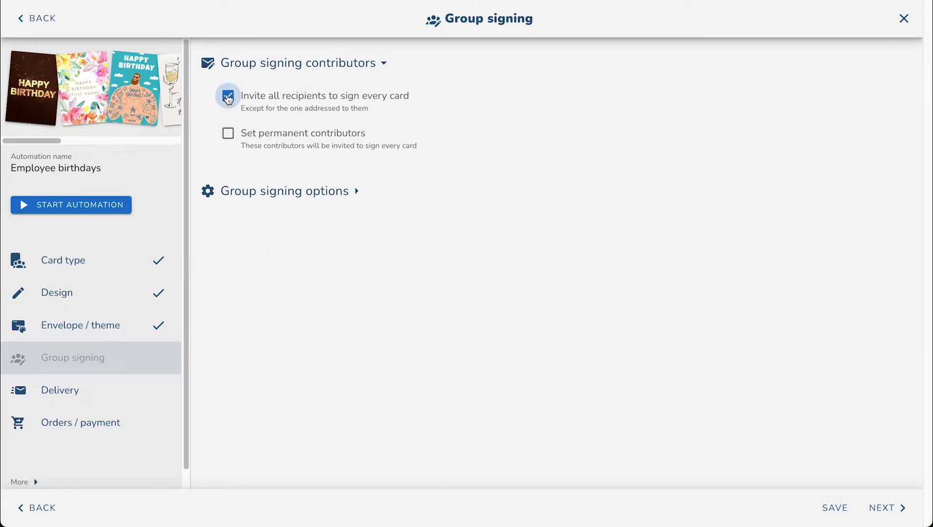
pyautogui.click(228, 97)
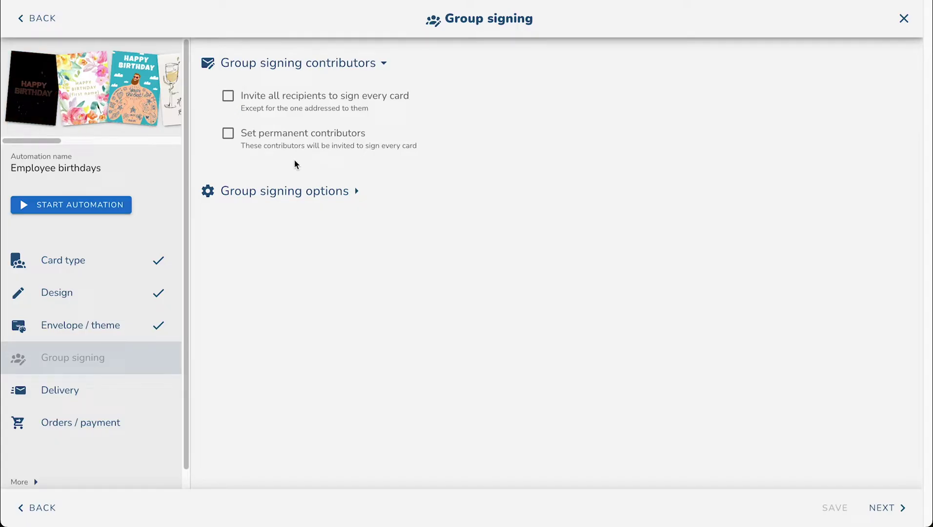
pyautogui.click(228, 133)
pyautogui.click(279, 167)
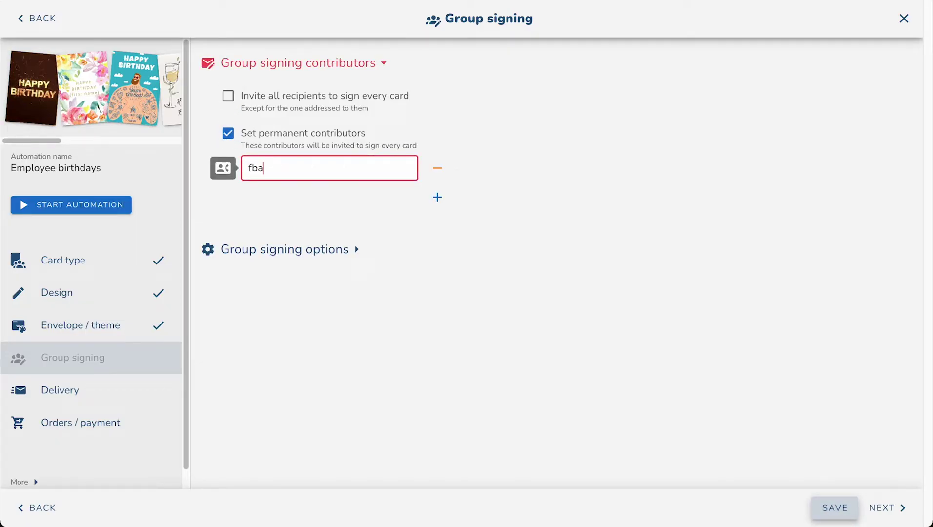
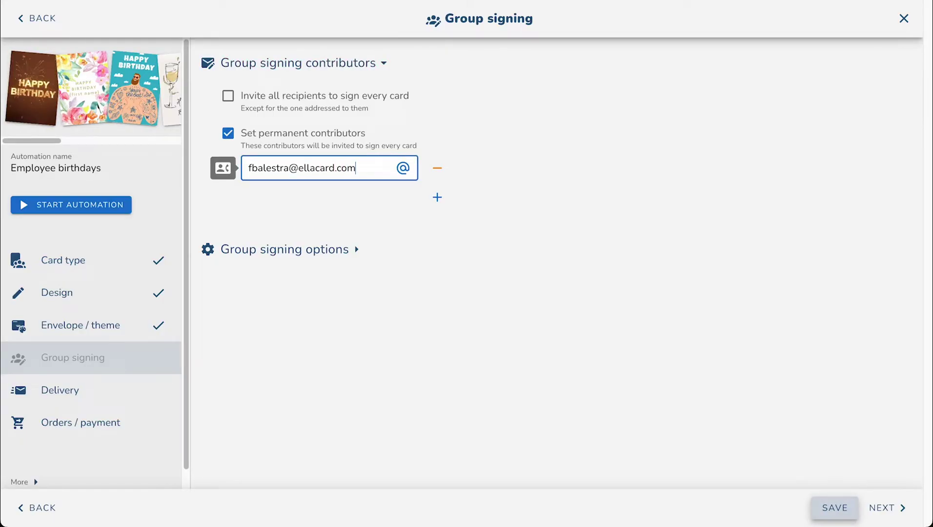
pyautogui.click(371, 210)
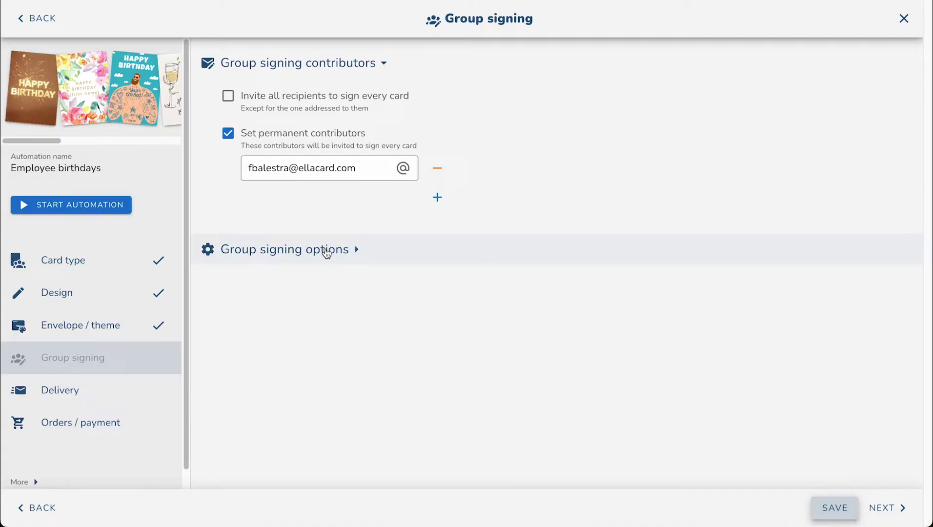
# Step: Review the contributor message 'Please sign this group card for { name }' and save the signing options
pyautogui.click(326, 251)
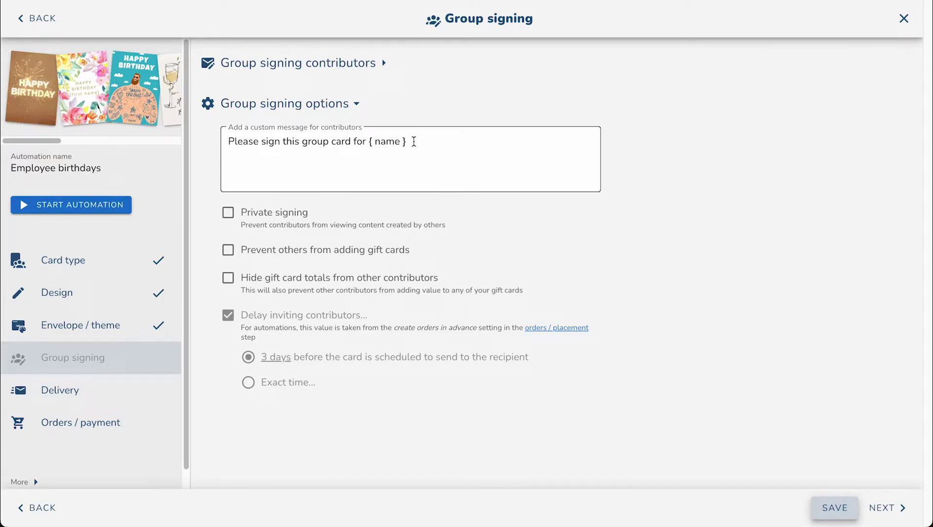
pyautogui.click(414, 142)
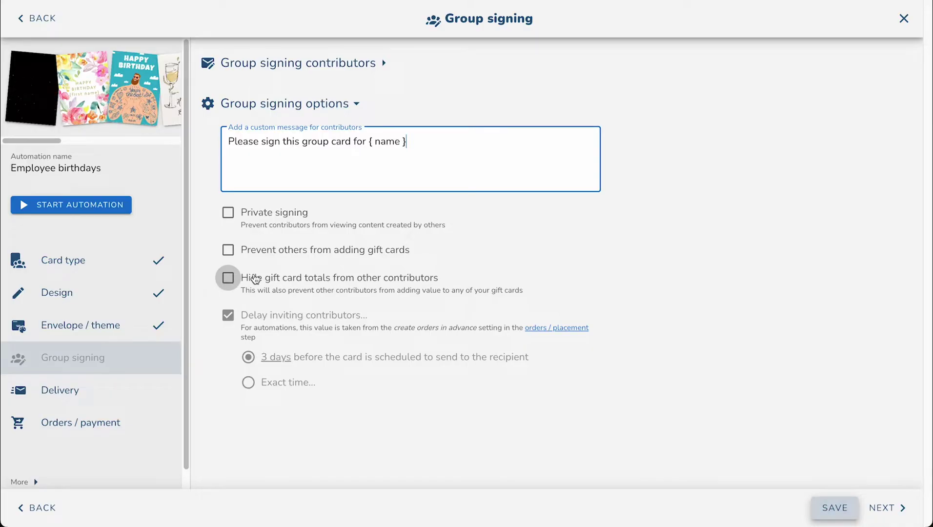
pyautogui.click(835, 510)
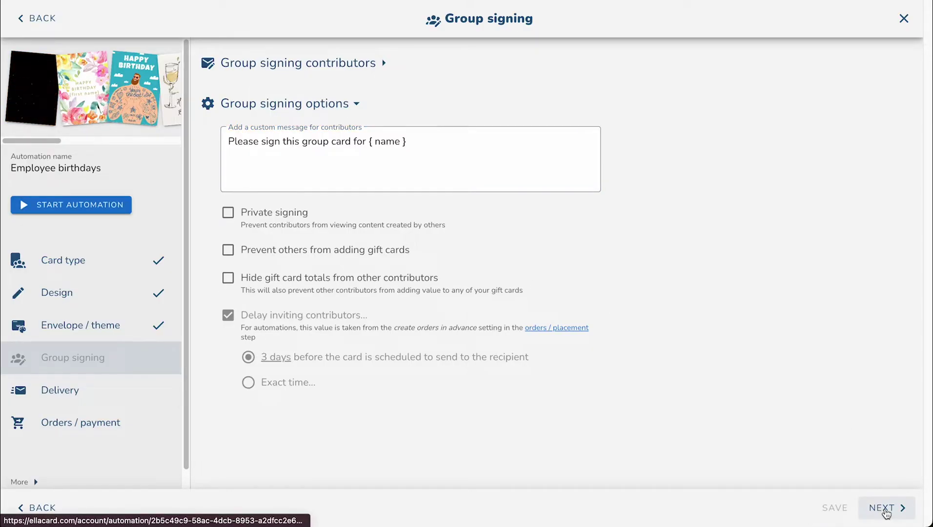
# Step: Advance from Group signing to the Delivery step
pyautogui.click(885, 510)
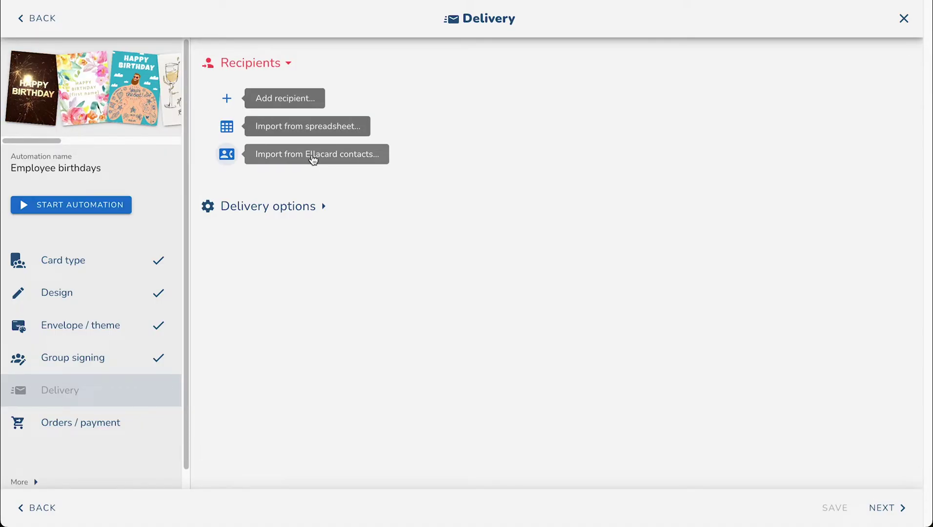
# Step: Add a new recipient and enter their first name
pyautogui.click(295, 102)
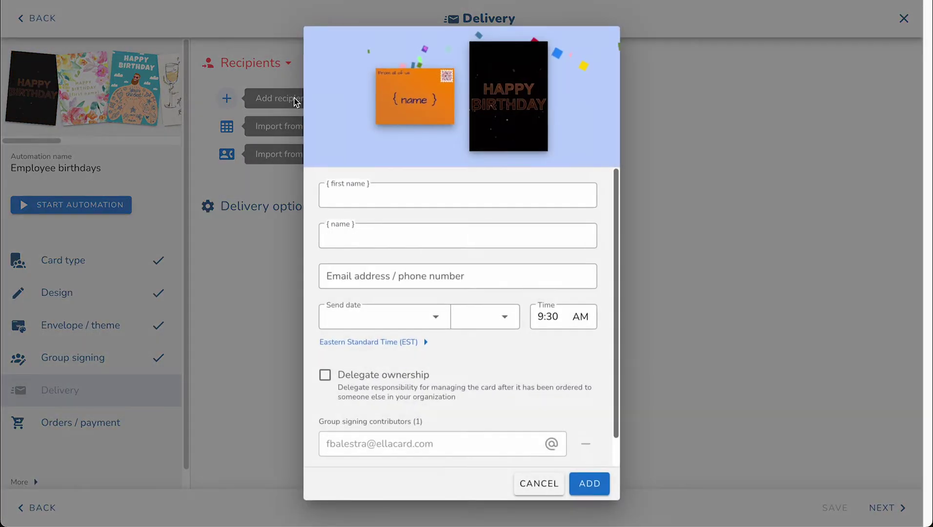
pyautogui.click(375, 196)
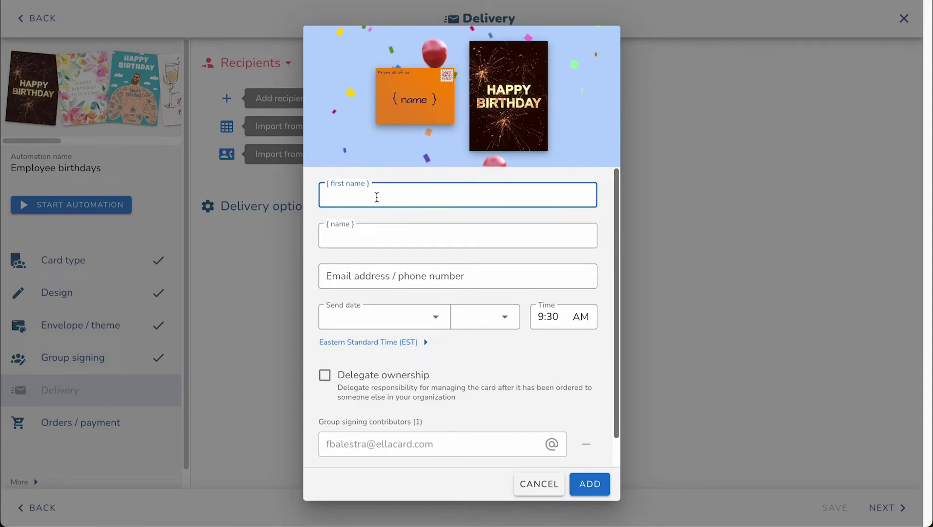
pyautogui.write('John Doe')
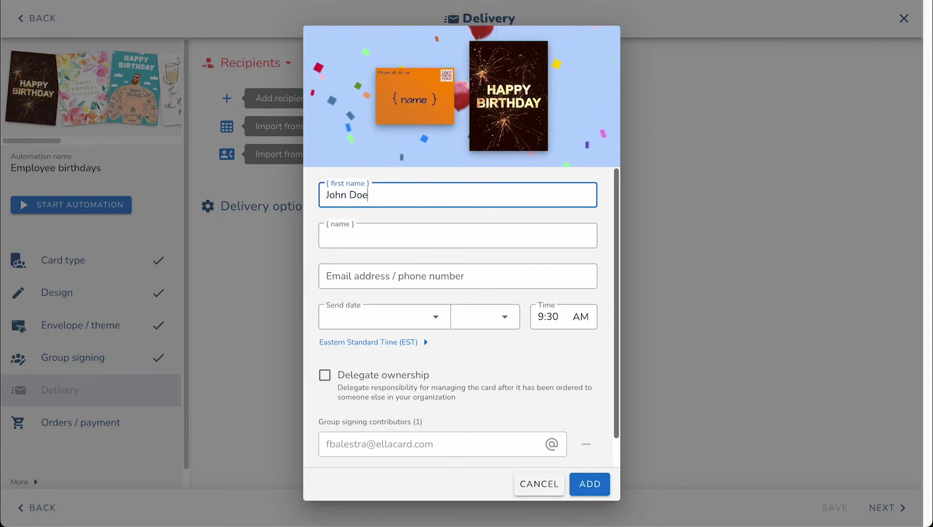
pyautogui.hotkey('ctrl', 'shift', 'Left')
pyautogui.press('BackSpace')
pyautogui.press('BackSpace')
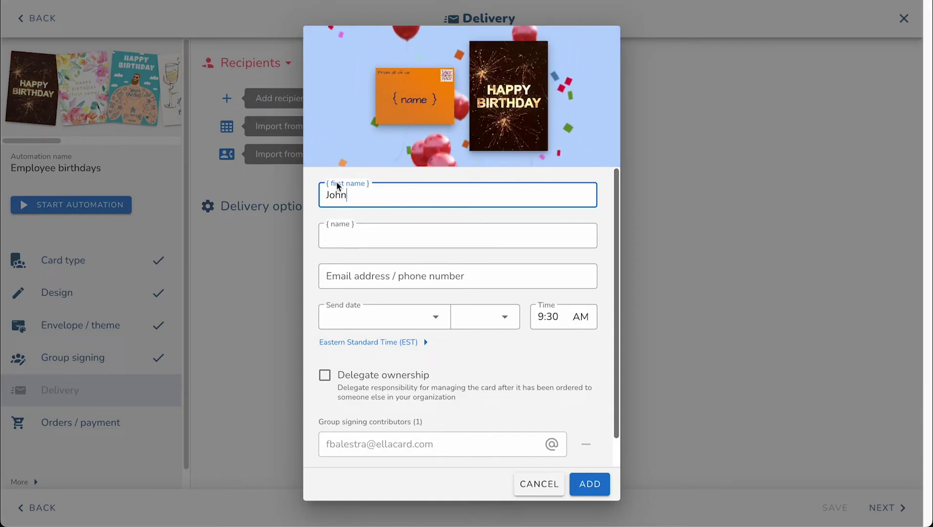
# Step: Fill in the recipient's full name, correcting the surname
pyautogui.click(355, 236)
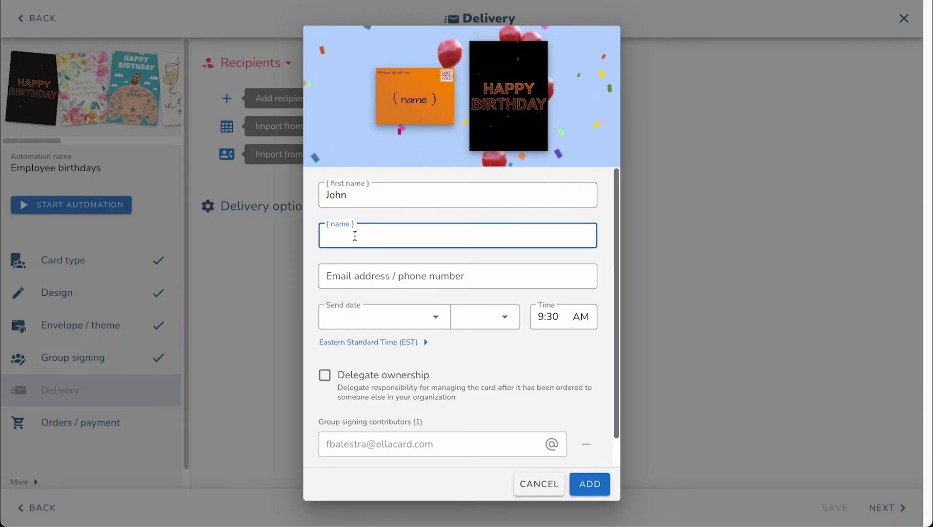
pyautogui.write('John')
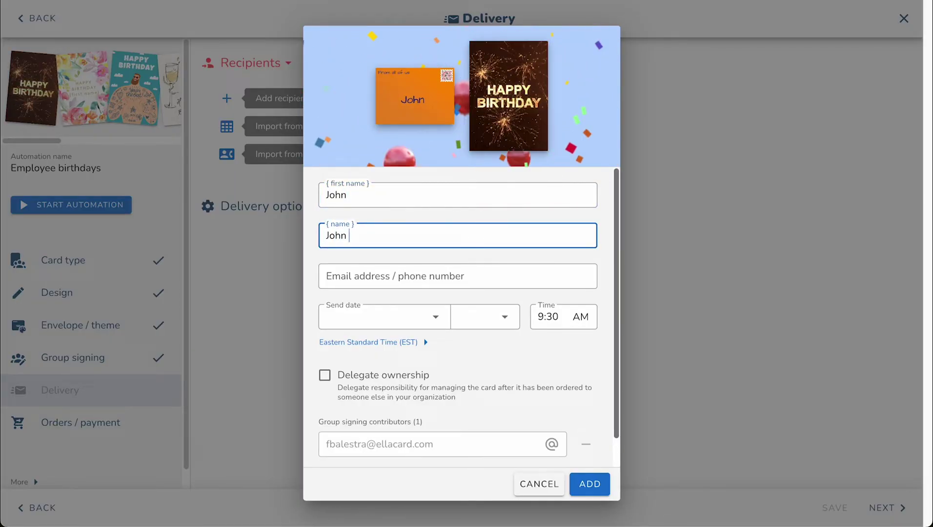
pyautogui.write(' Name')
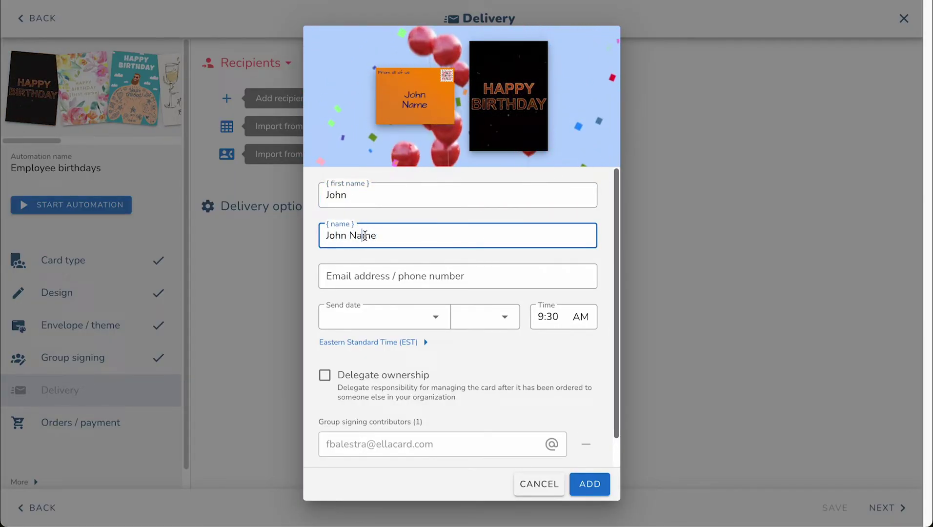
pyautogui.doubleClick(365, 236)
pyautogui.write('Doe')
pyautogui.moveTo(412, 98)
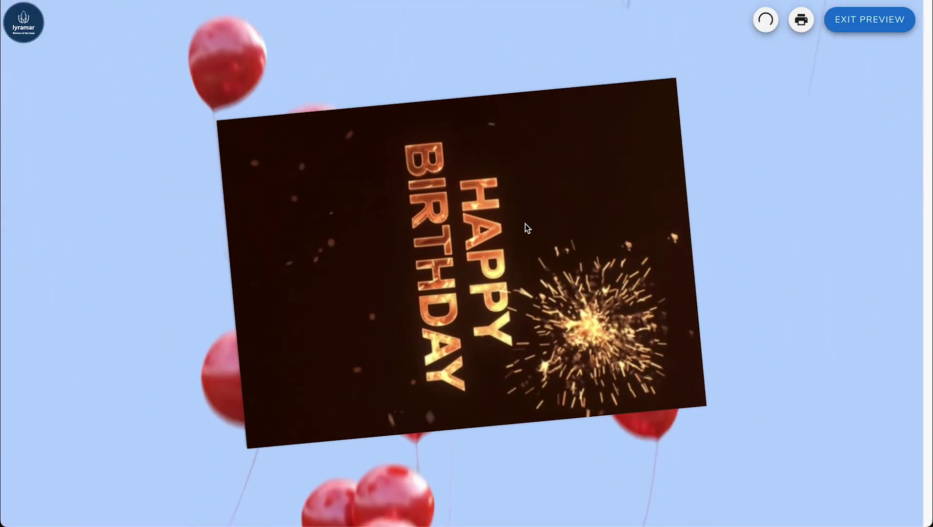
# Step: Open the card to view the personalised inside message, then exit the preview
pyautogui.click(489, 494)
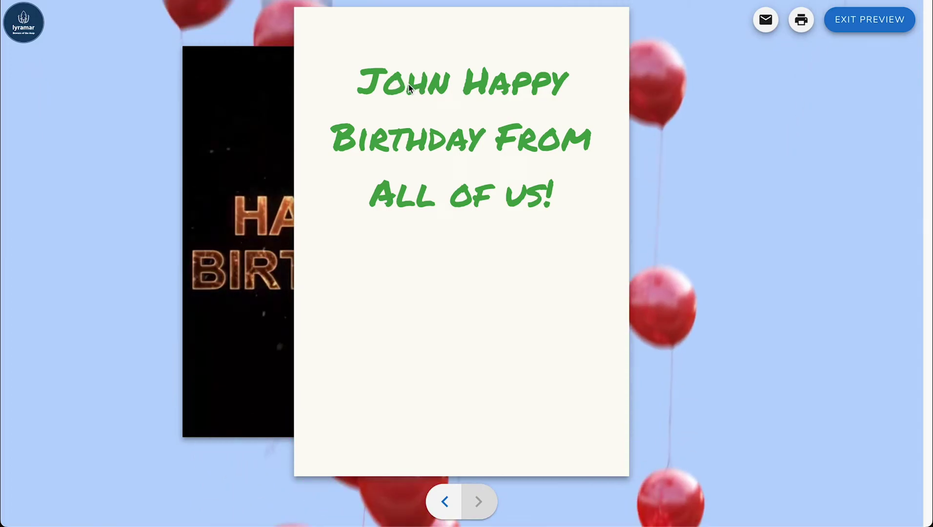
pyautogui.click(874, 22)
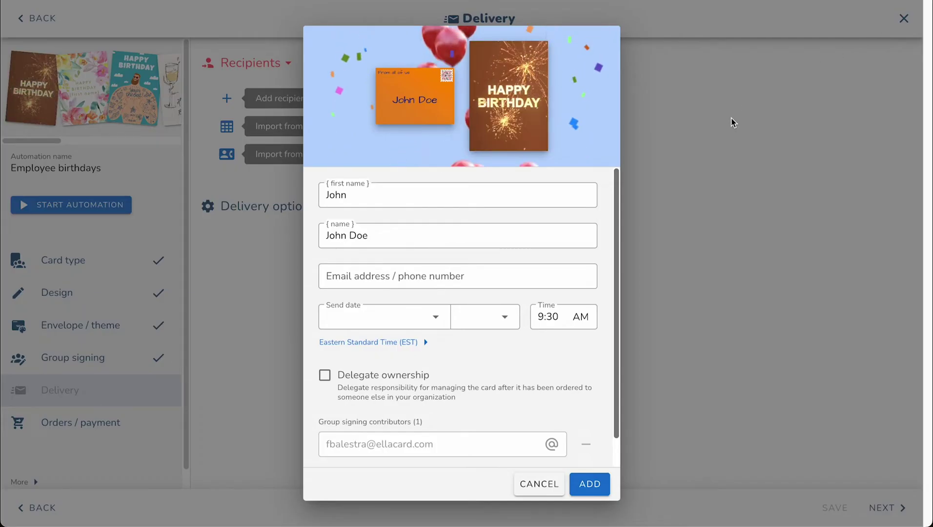
# Step: Enter the recipient's e-mail address and set the send date to March 7th
pyautogui.click(439, 275)
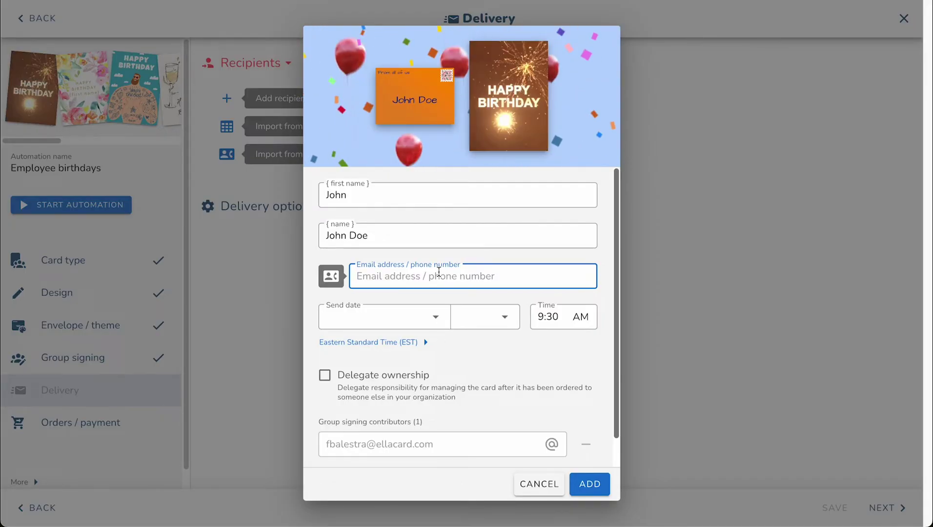
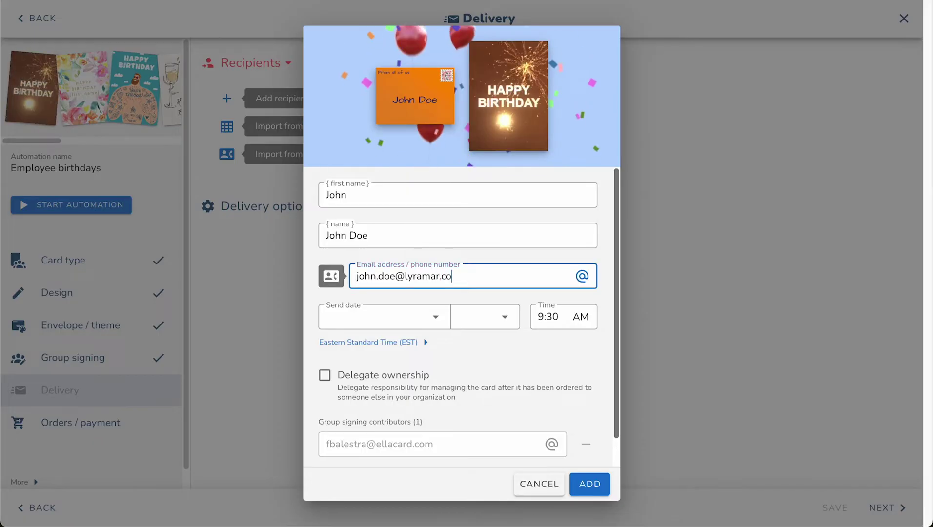
pyautogui.click(415, 316)
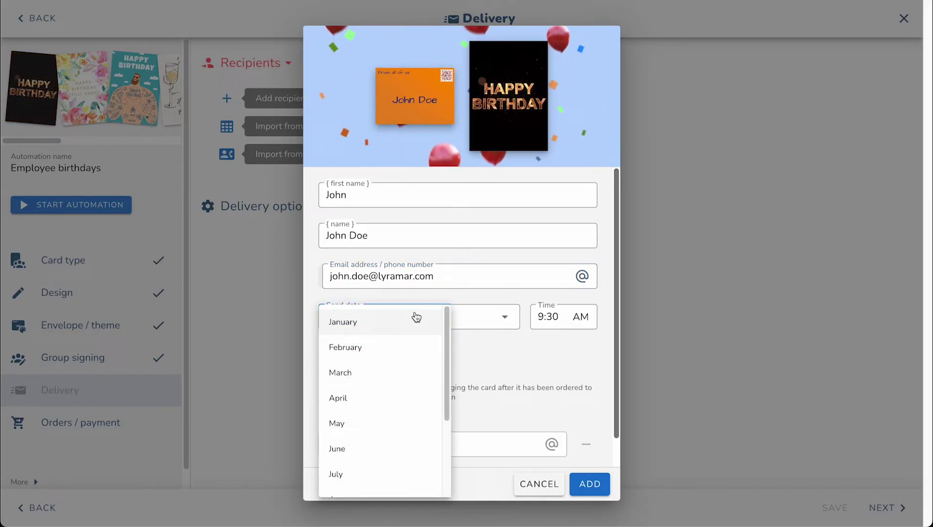
pyautogui.click(399, 373)
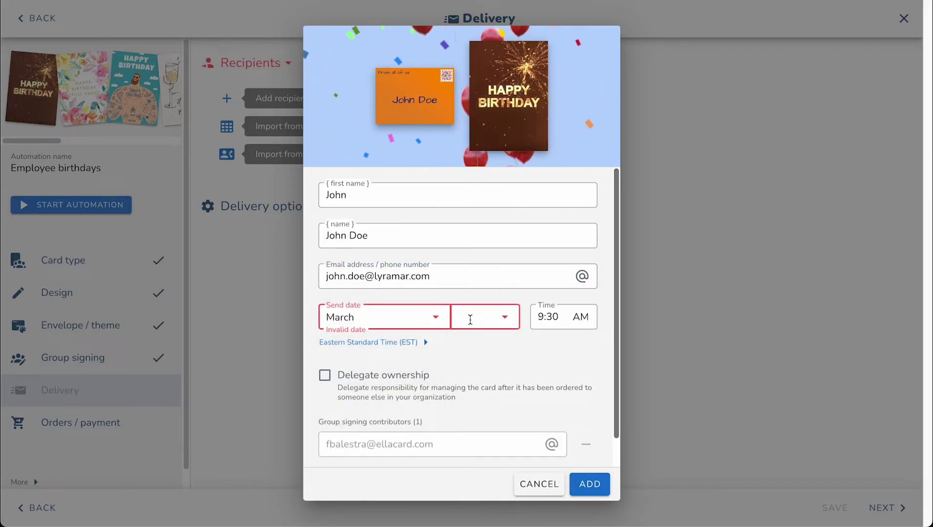
pyautogui.click(470, 319)
pyautogui.click(479, 432)
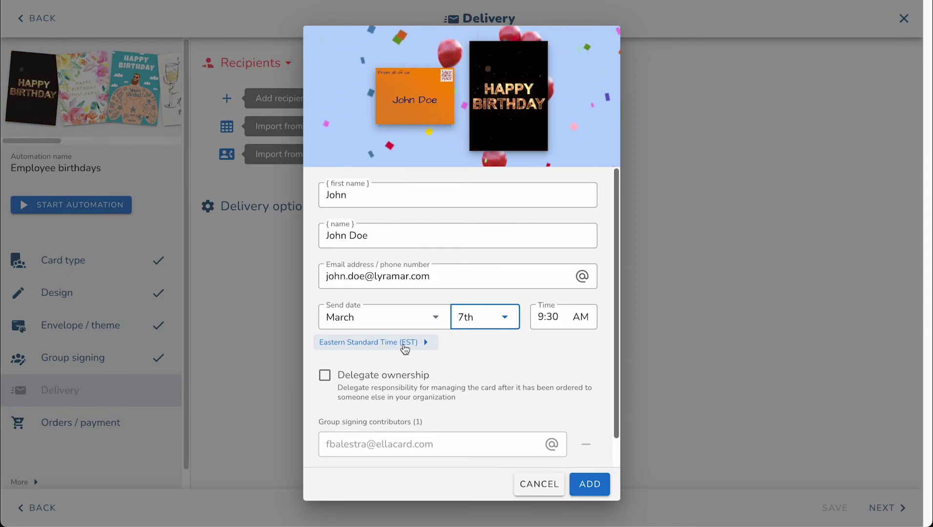
# Step: Turn Delegate ownership on, then back off
pyautogui.scroll(-1, 347, 351)
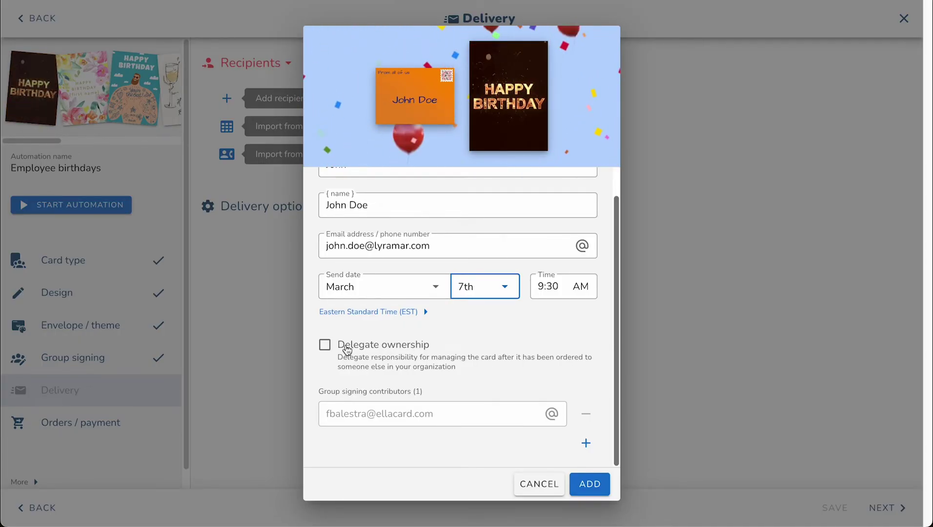
pyautogui.click(347, 350)
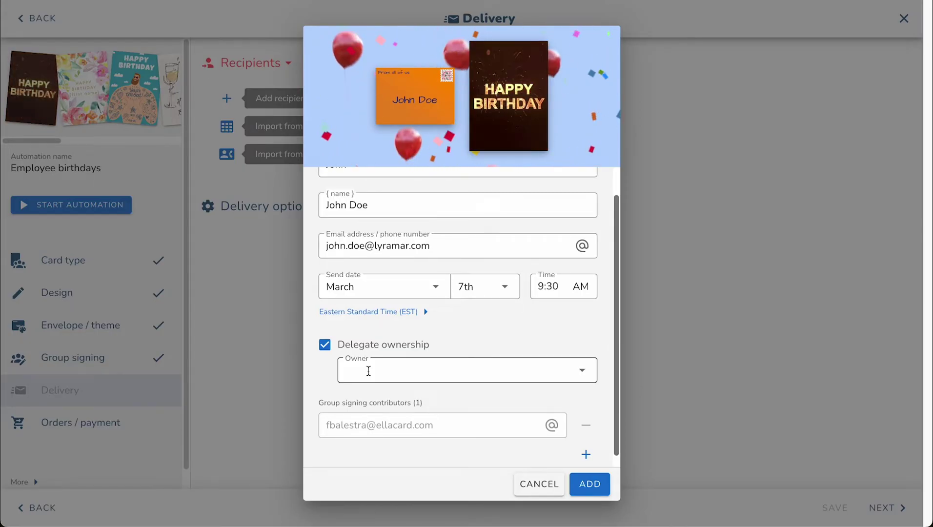
pyautogui.click(325, 345)
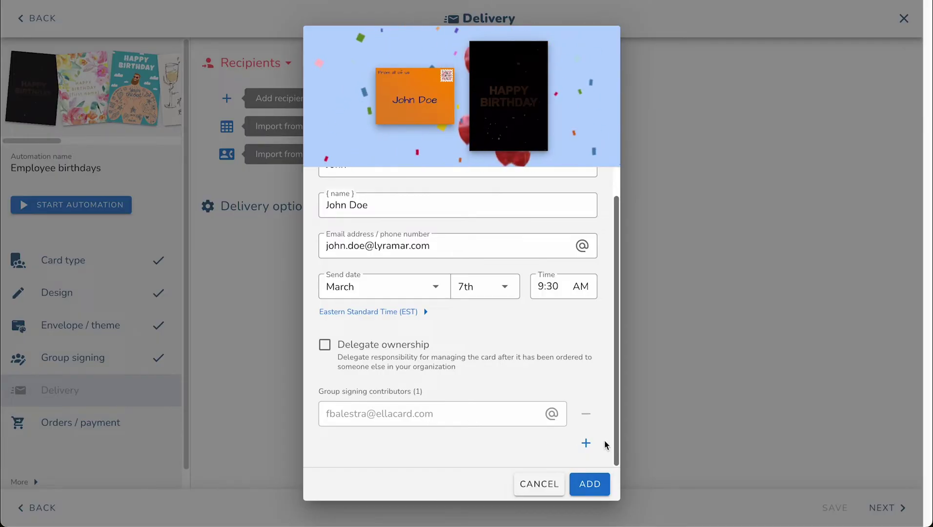
# Step: Add a second contributor's e-mail and add the recipient to the automation
pyautogui.click(587, 444)
pyautogui.click(463, 444)
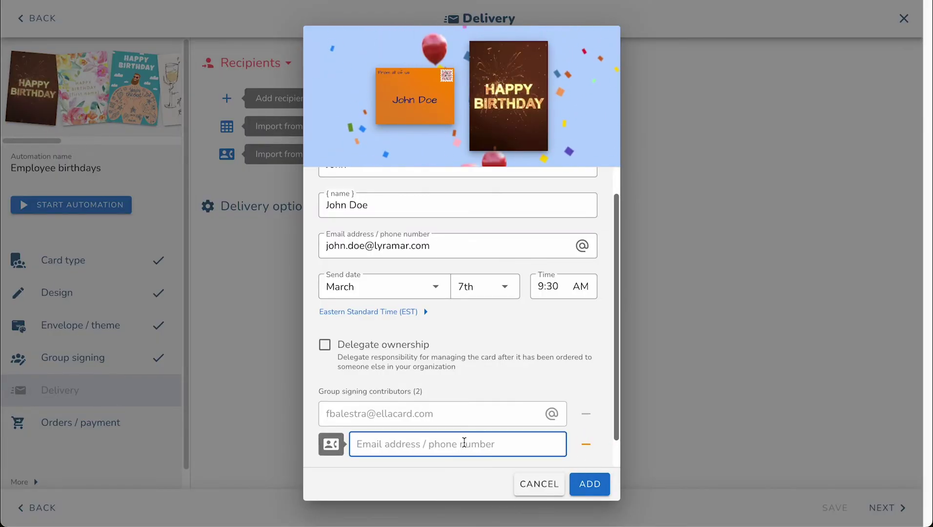
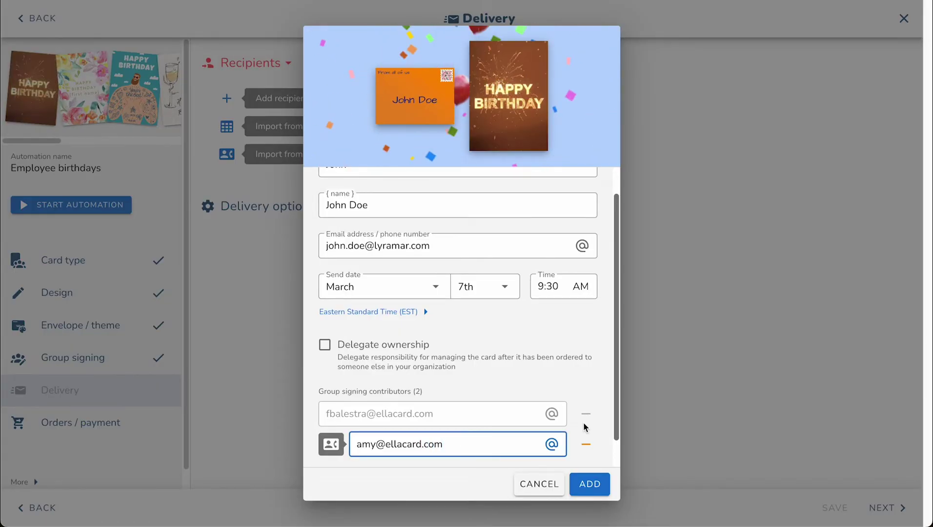
pyautogui.click(590, 484)
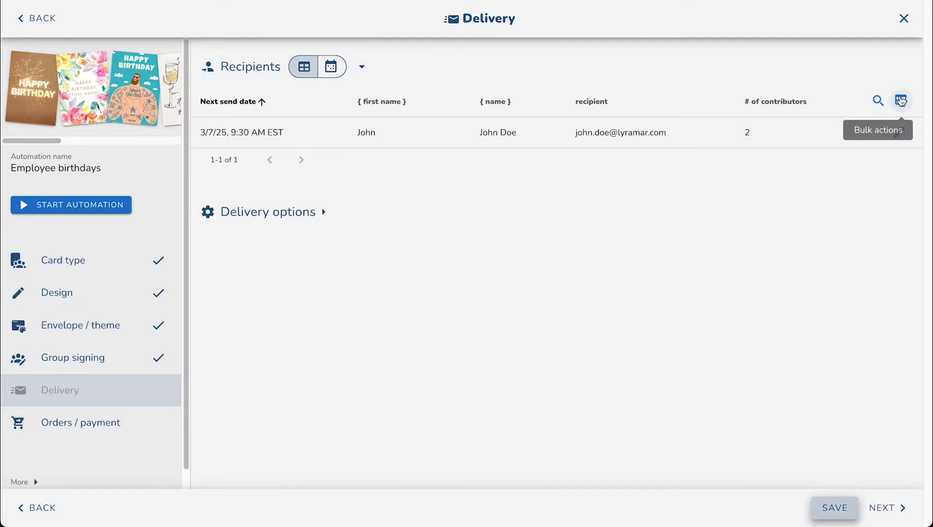
# Step: Start a spreadsheet import from Bulk actions and expand its import options
pyautogui.click(902, 101)
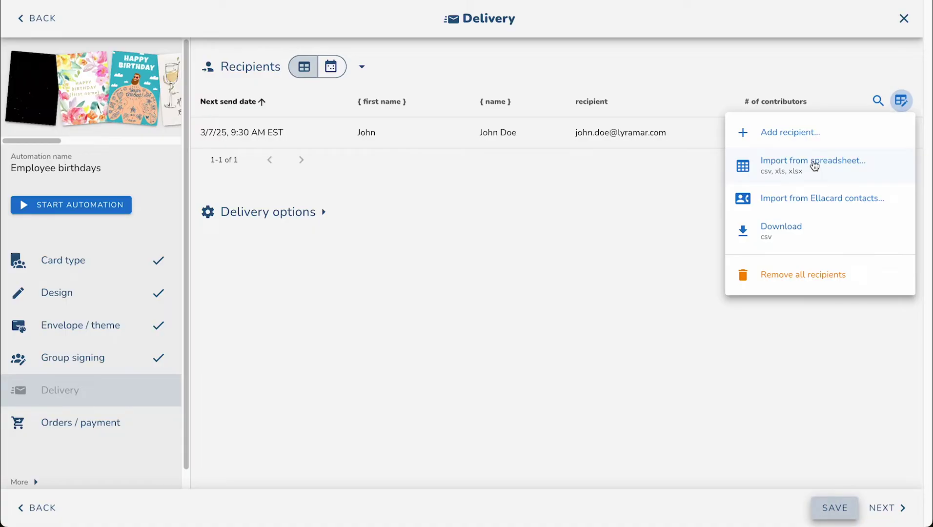
pyautogui.click(815, 165)
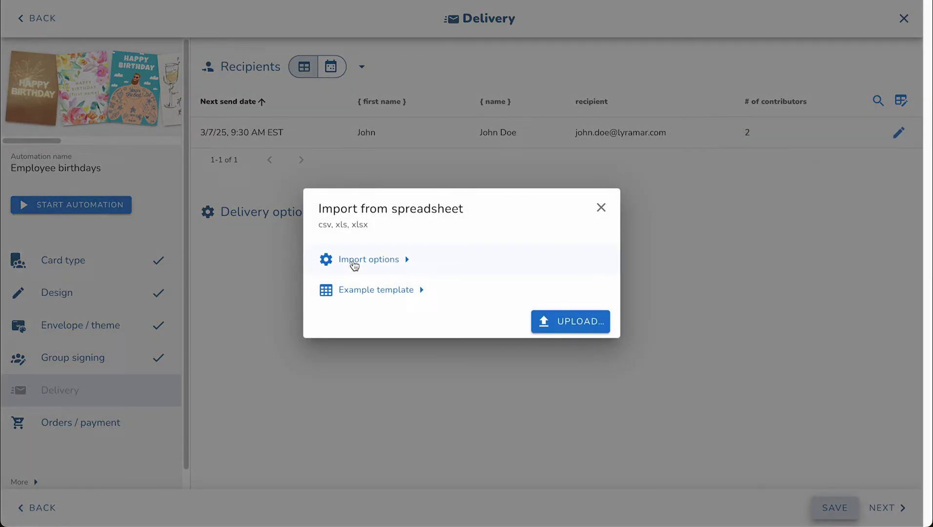
pyautogui.click(355, 263)
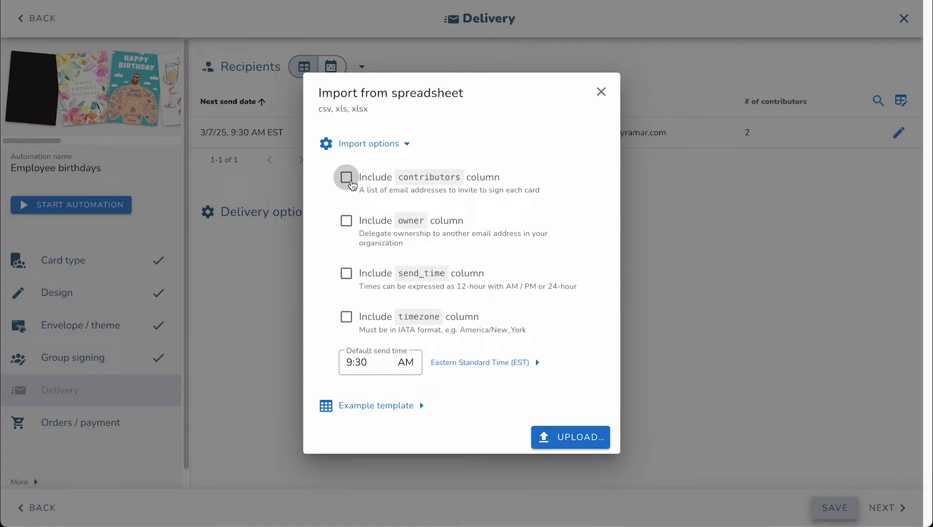
# Step: Toggle the contributors column on and off, then download the example template and begin uploading
pyautogui.click(347, 178)
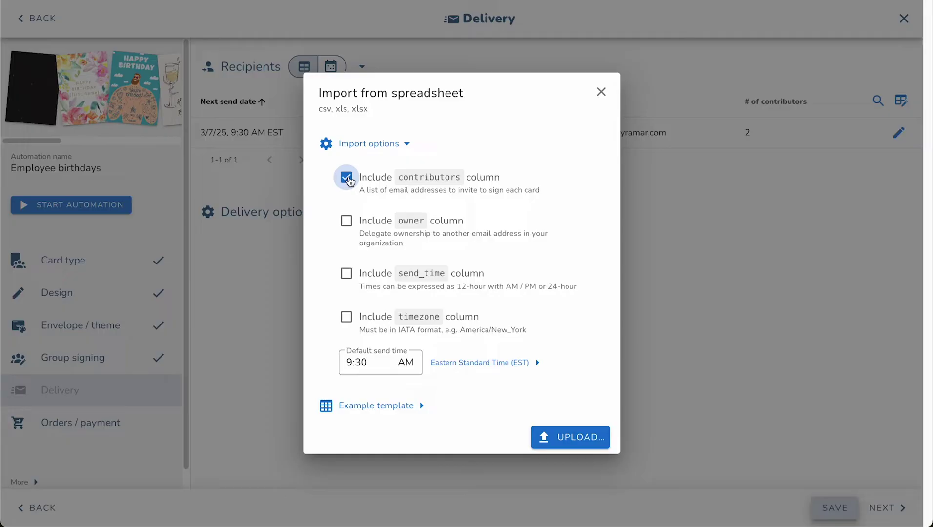
pyautogui.click(347, 177)
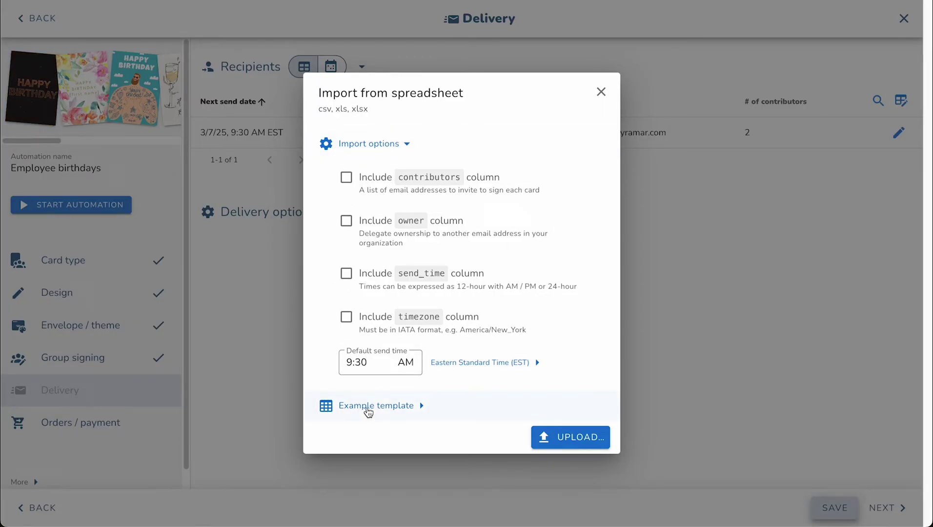
pyautogui.click(369, 413)
pyautogui.scroll(-3, 381, 396)
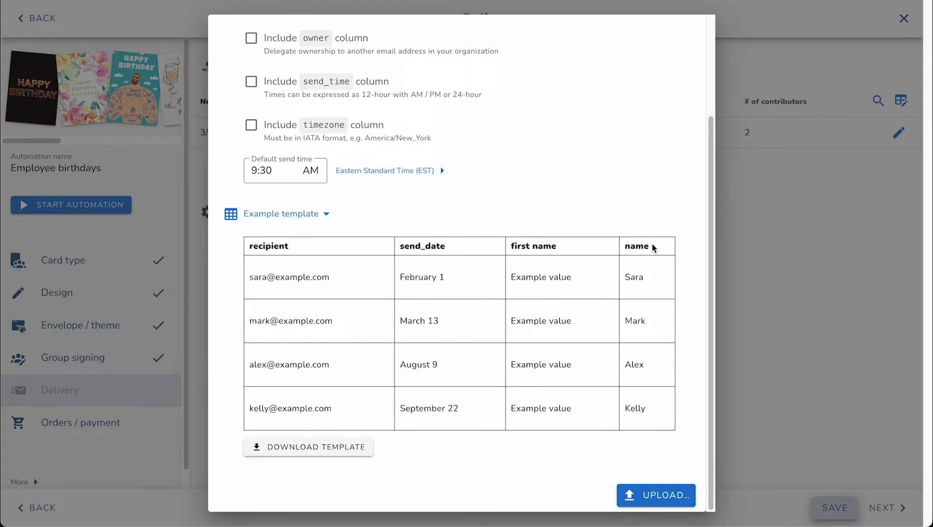
pyautogui.click(334, 445)
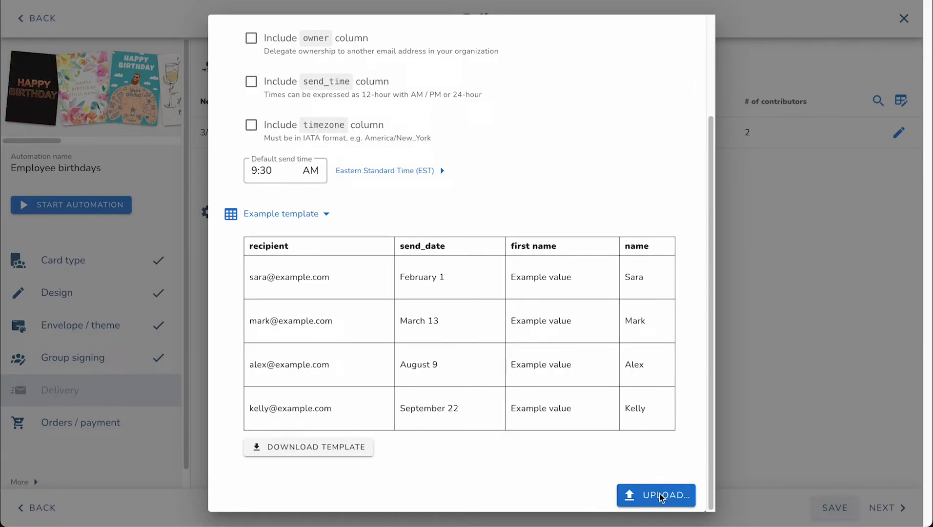
pyautogui.click(660, 497)
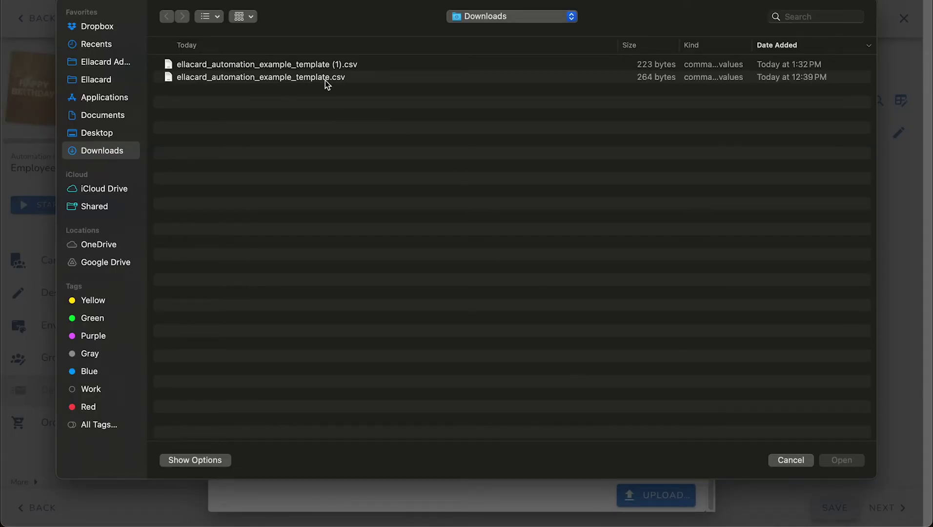
# Step: Import ellacard_automation_example_template.csv and inspect the last imported recipient's details
pyautogui.doubleClick(325, 78)
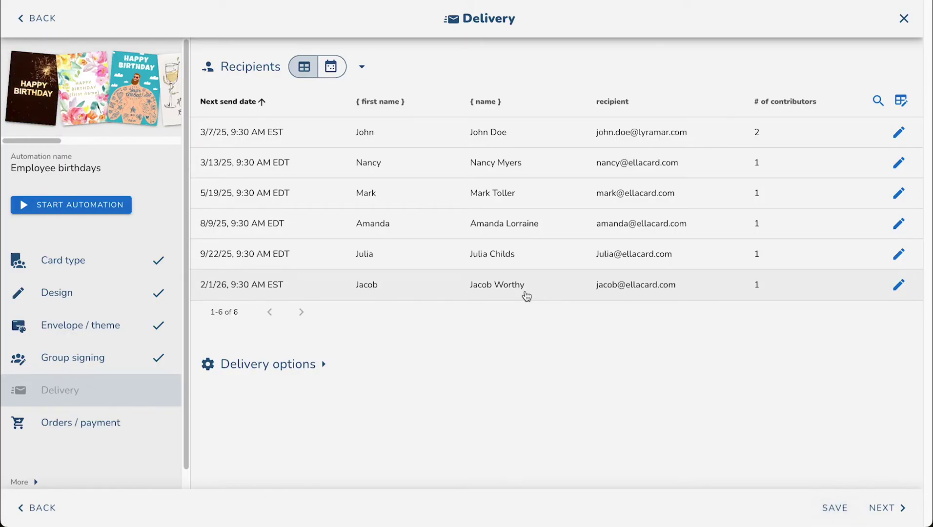
pyautogui.click(527, 294)
pyautogui.scroll(-1, 527, 294)
pyautogui.scroll(1, 527, 293)
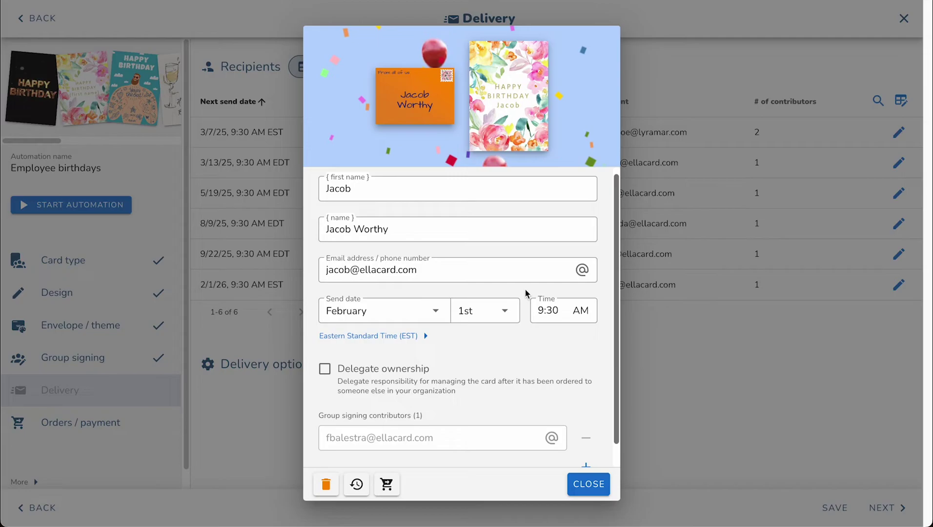
pyautogui.click(807, 375)
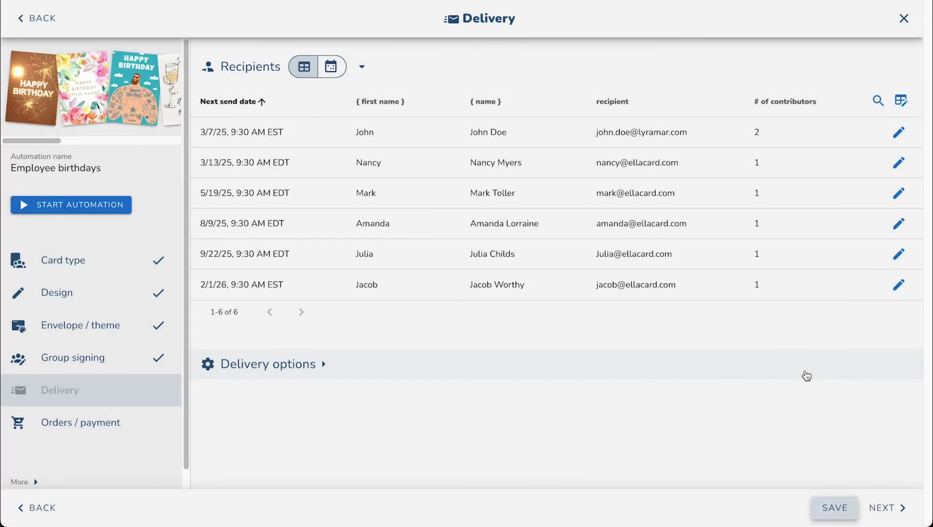
# Step: Show the imported recipients on the March 2025 calendar
pyautogui.click(332, 67)
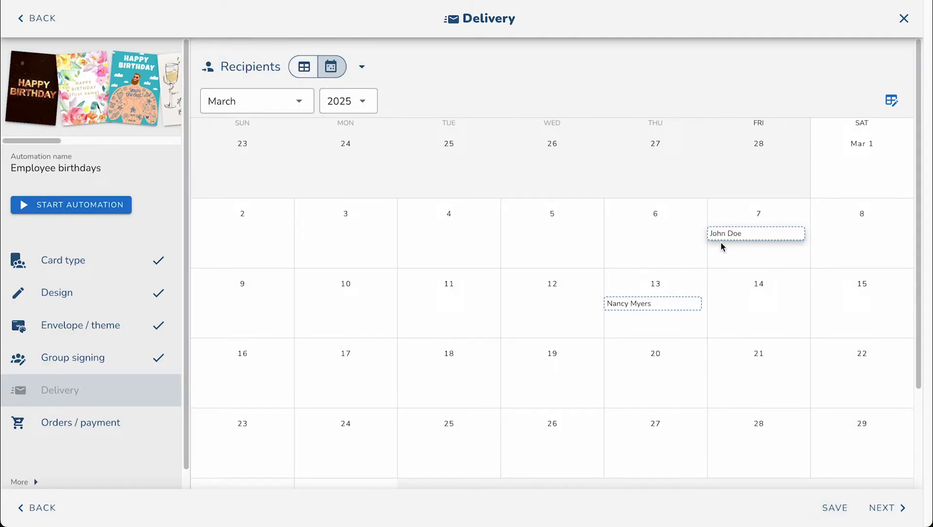
pyautogui.scroll(-1, 589, 299)
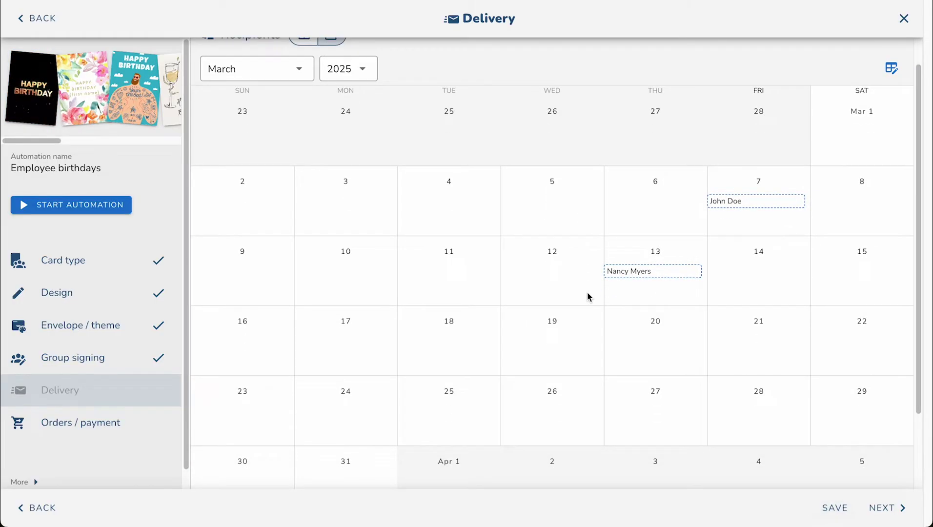
pyautogui.scroll(-3, 588, 295)
pyautogui.scroll(5, 573, 298)
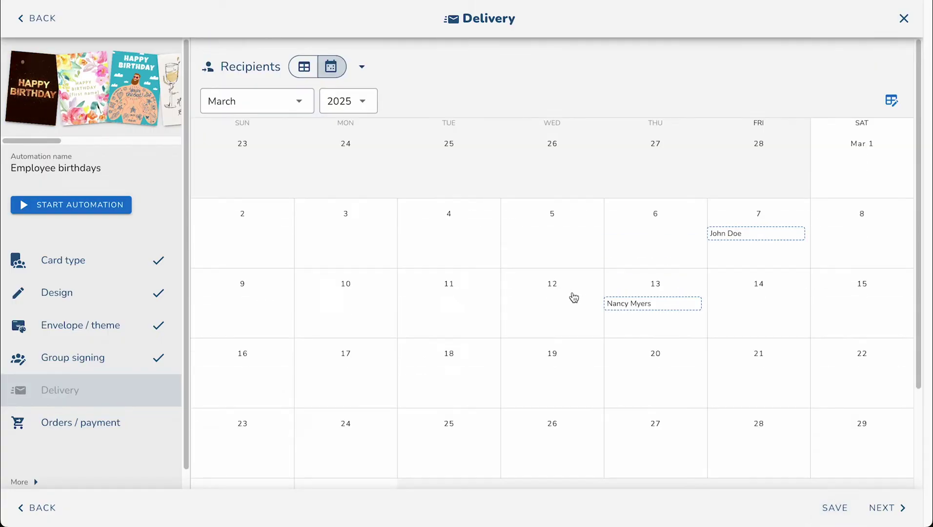
# Step: Change the delivery email subject to 'Happy Birthday {first name}' and save it
pyautogui.click(319, 67)
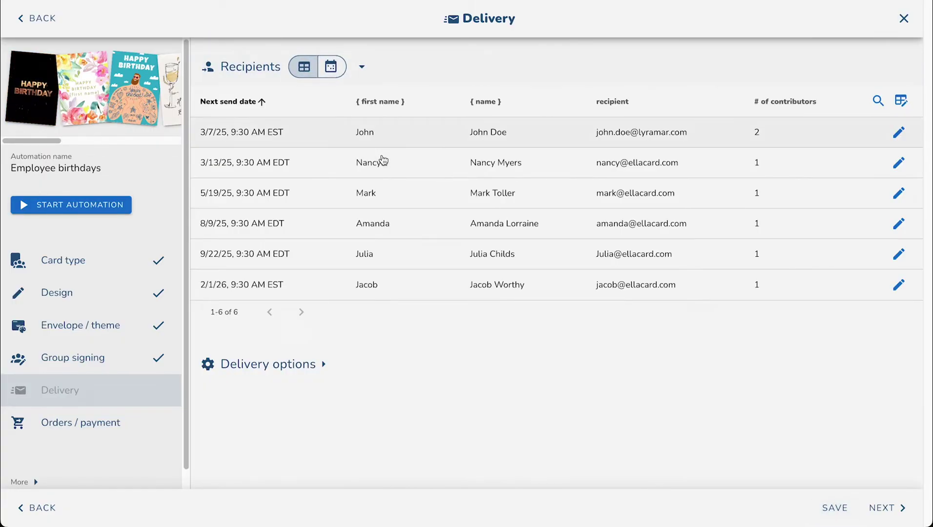
pyautogui.click(288, 374)
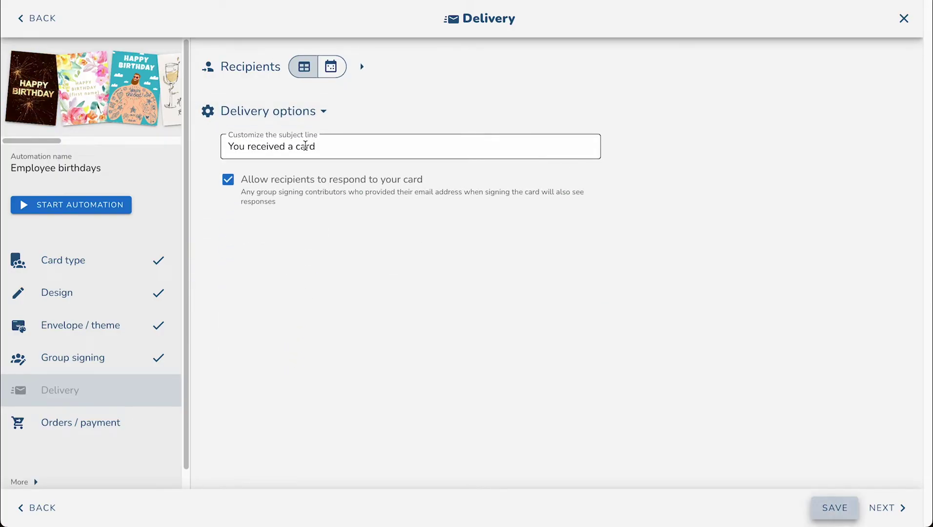
pyautogui.tripleClick(305, 146)
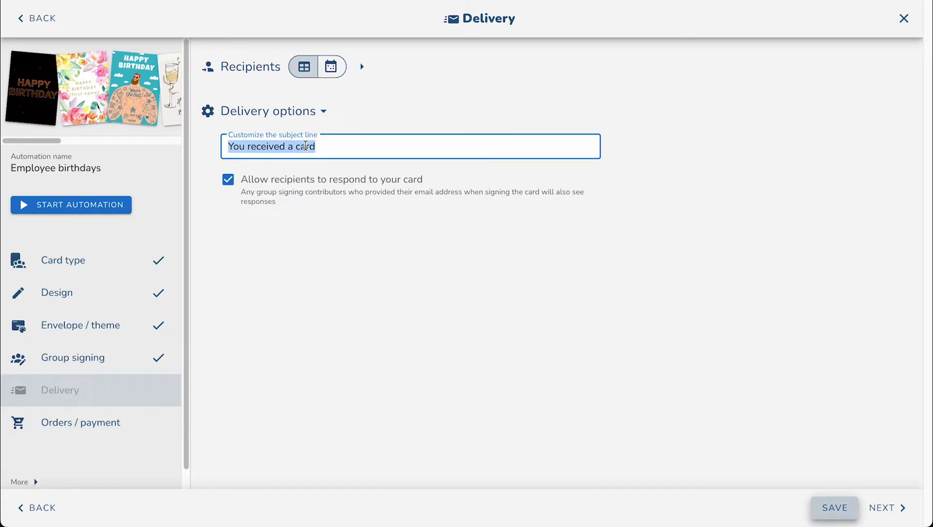
pyautogui.write('Happy Birthd')
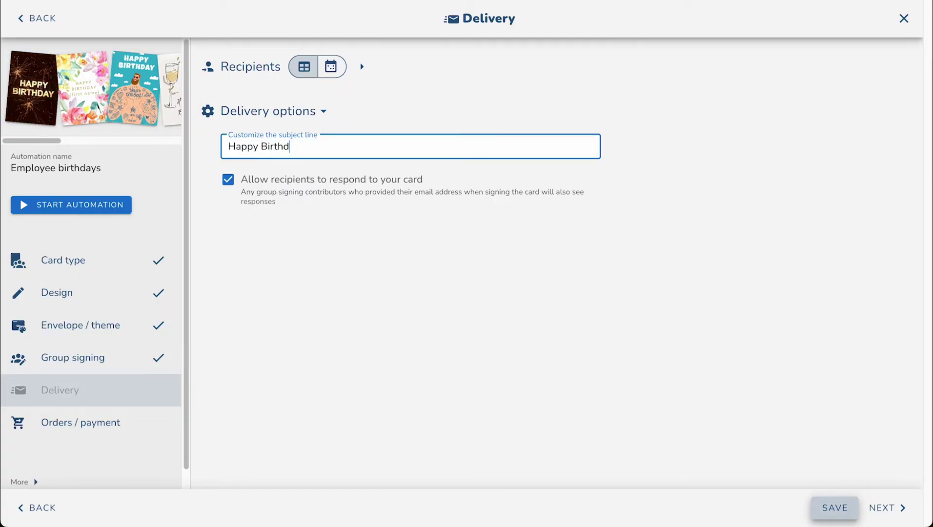
pyautogui.write('ay {name')
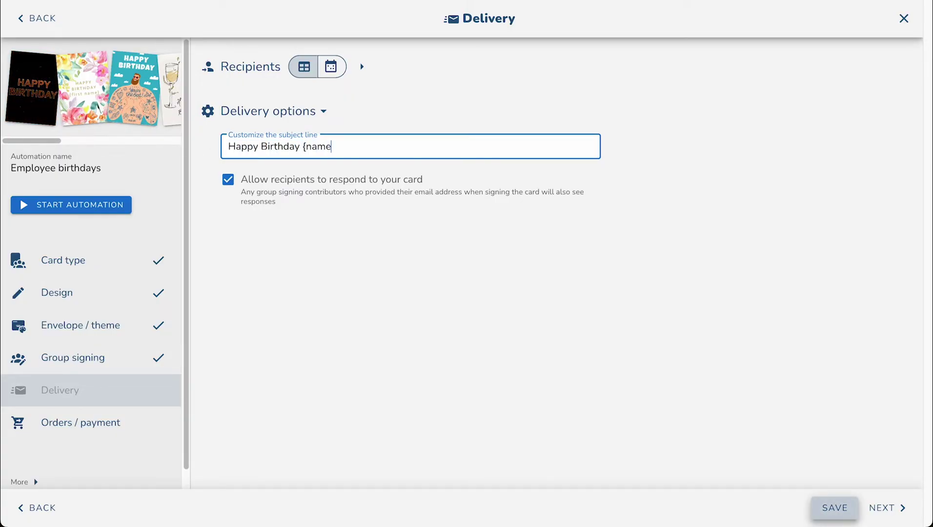
pyautogui.write('}')
pyautogui.click(306, 146)
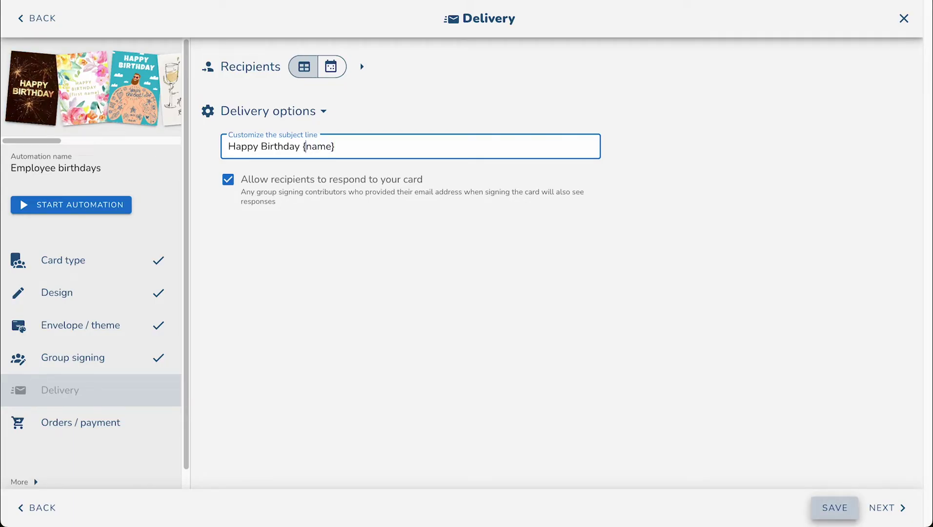
pyautogui.write('first')
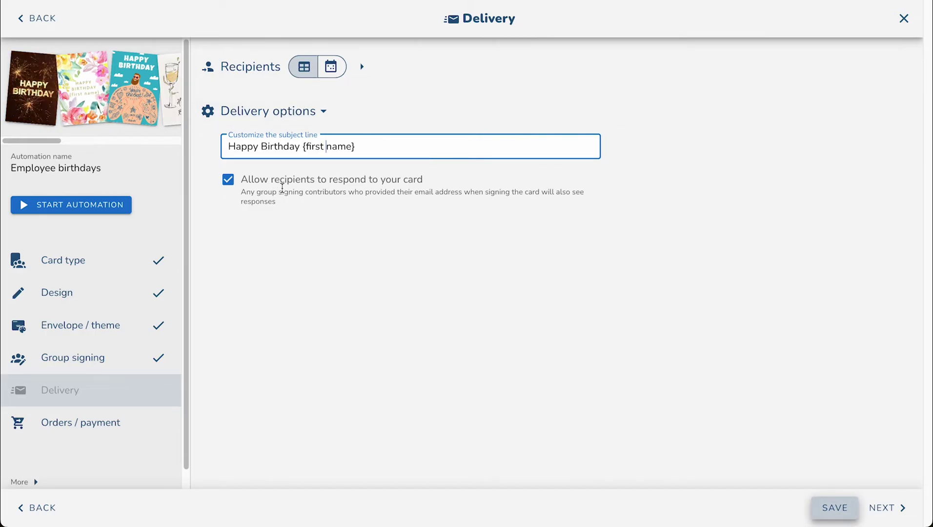
pyautogui.click(829, 507)
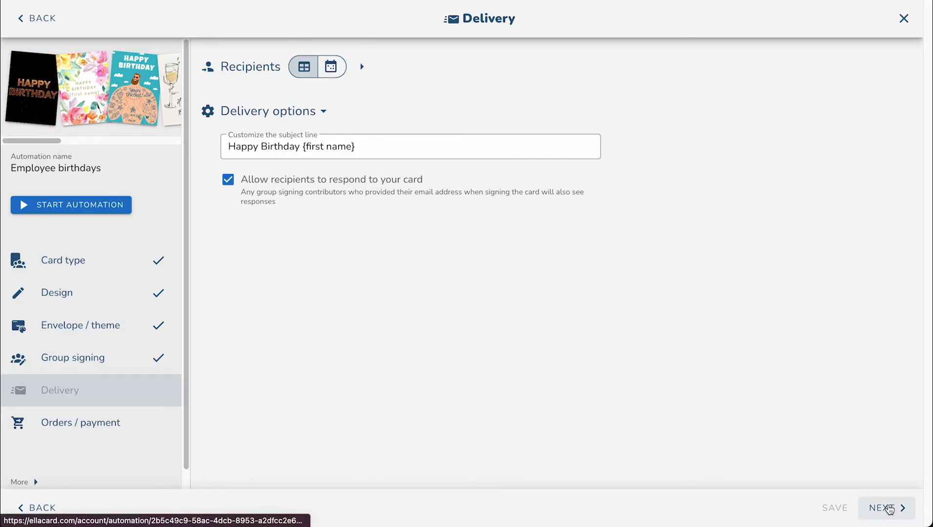
# Step: Move to Orders / payment and create orders 7 days before each send date
pyautogui.click(889, 510)
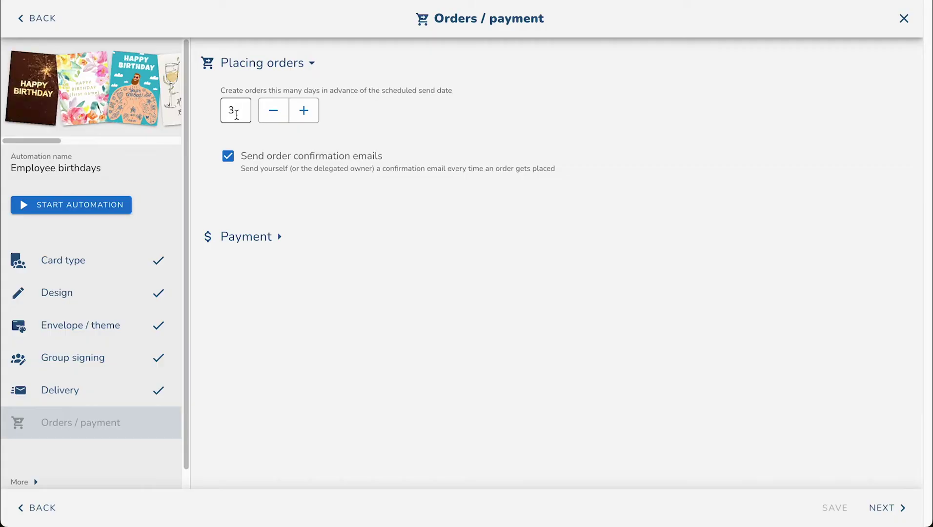
pyautogui.doubleClick(236, 110)
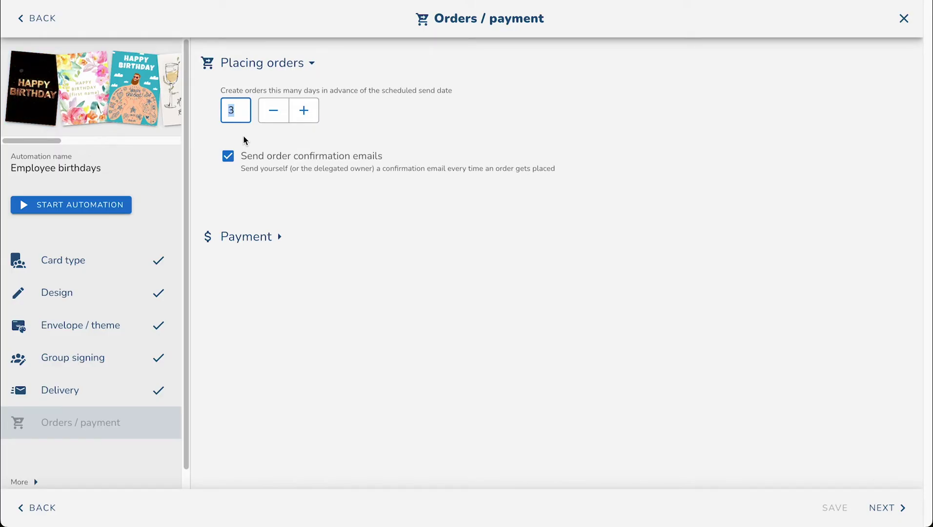
pyautogui.write('7')
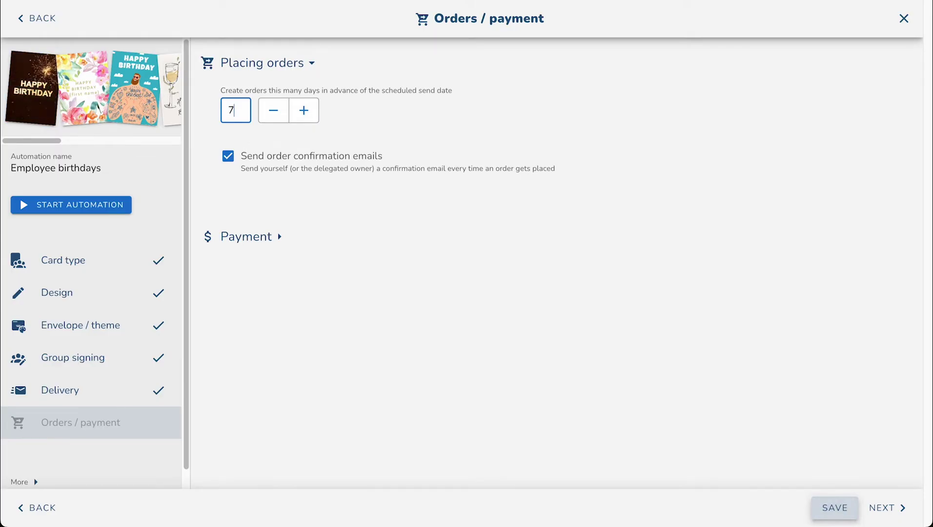
pyautogui.click(835, 507)
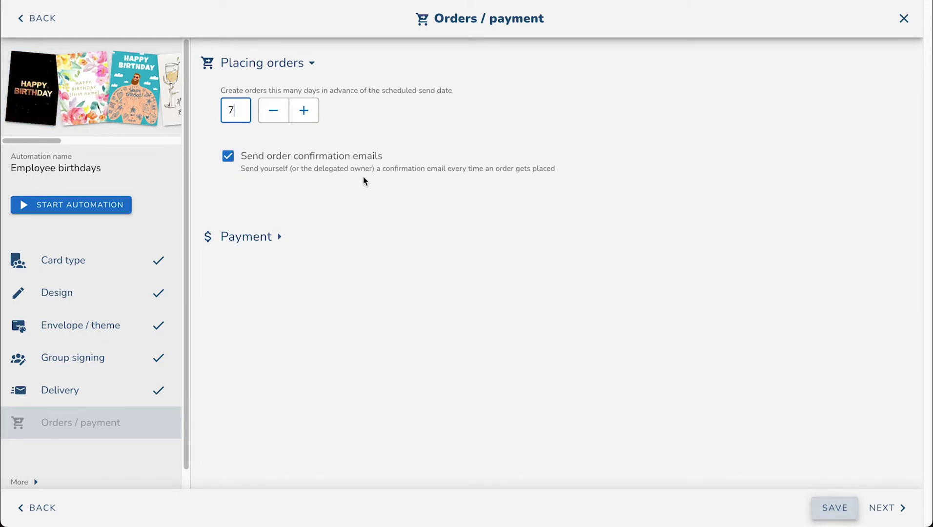
# Step: Save the order settings, revisit group signing, then return to Orders / payment
pyautogui.click(842, 506)
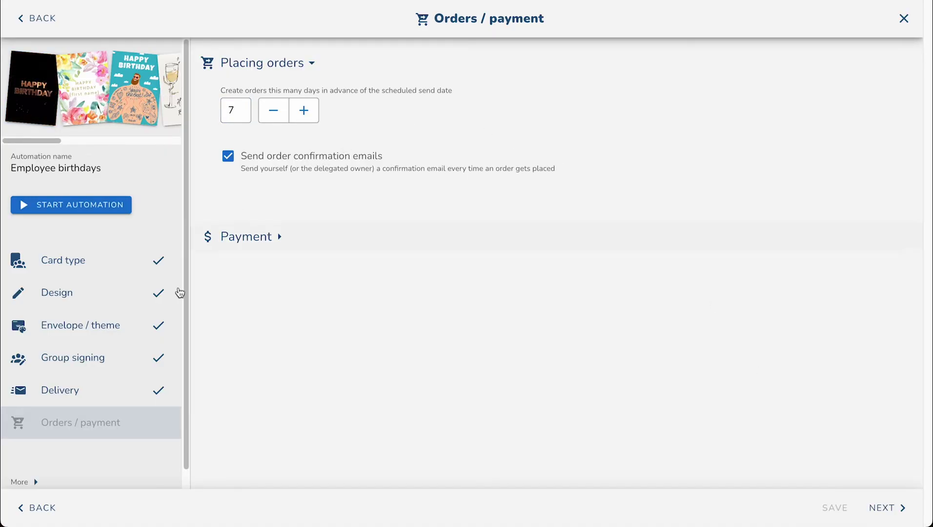
pyautogui.click(121, 359)
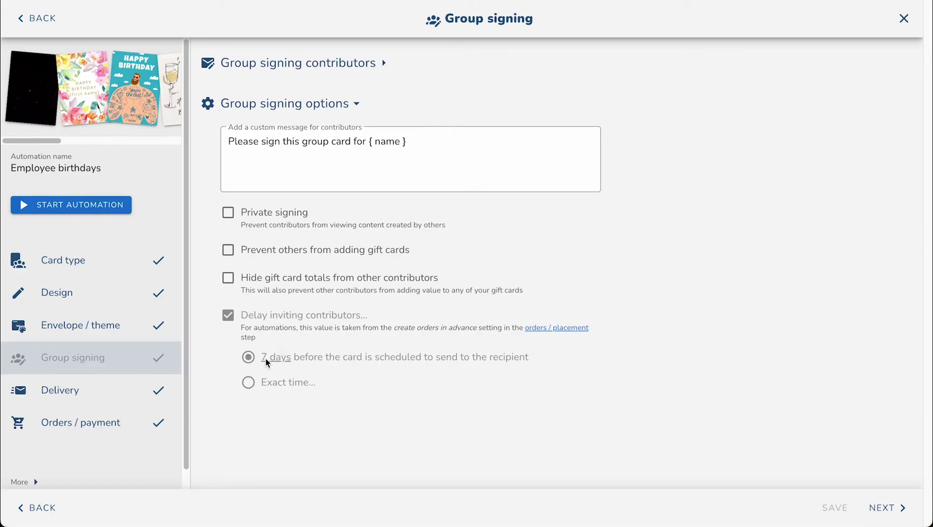
pyautogui.click(100, 424)
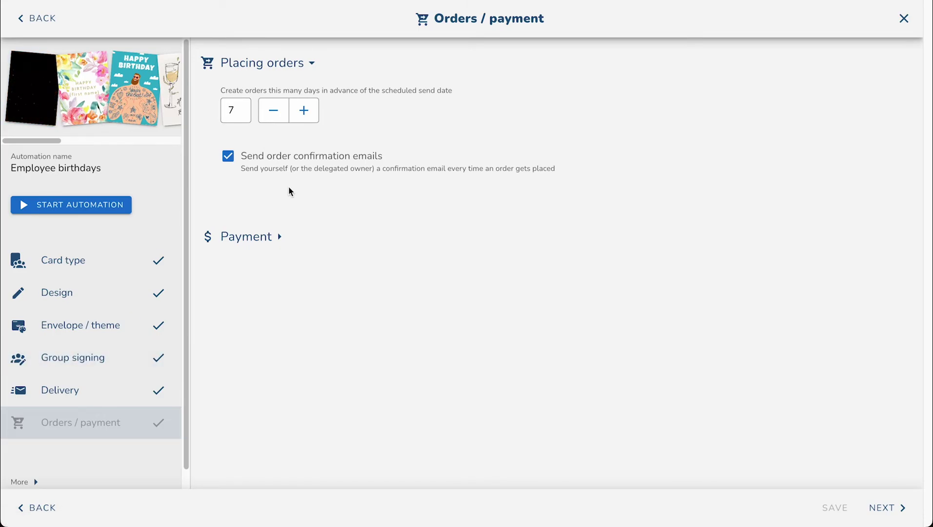
# Step: Show the Payment section's projected annual cost breakdown: $0, fully covered by the subscription and credits
pyautogui.click(252, 238)
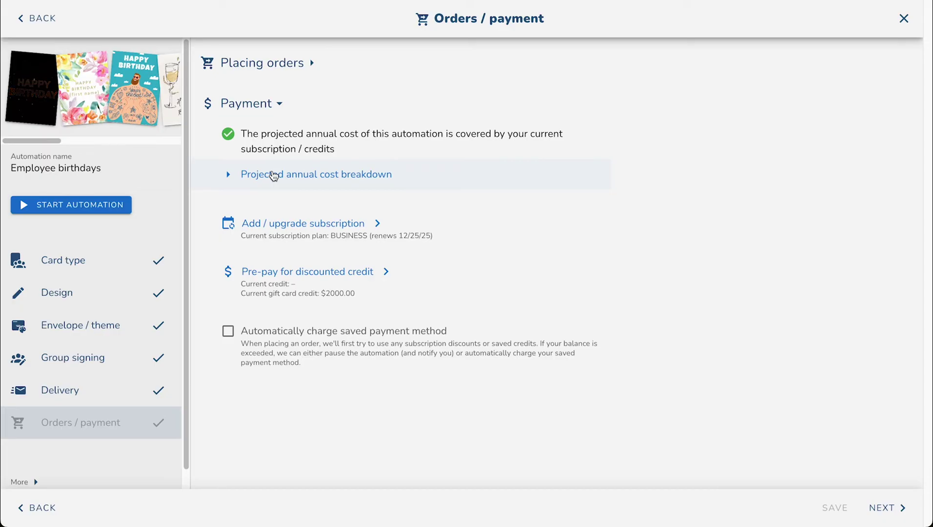
pyautogui.click(274, 175)
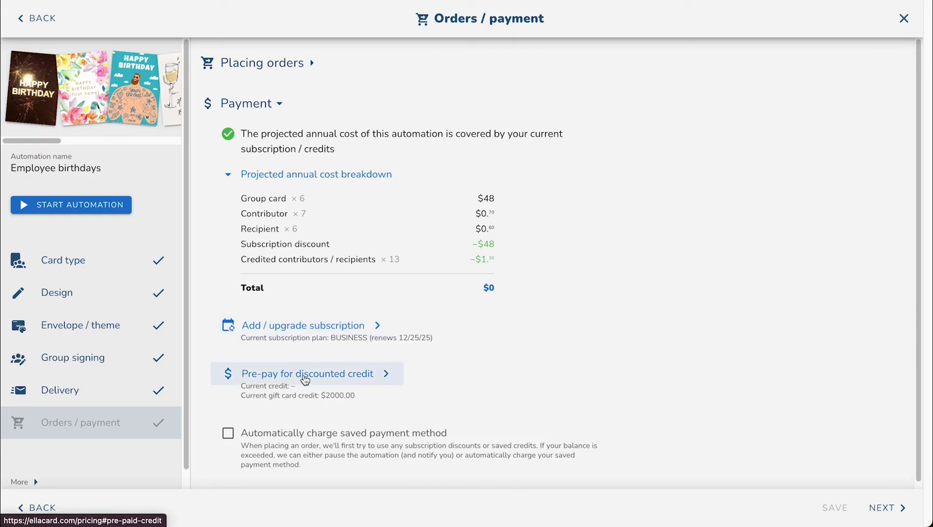
pyautogui.scroll(-1, 305, 380)
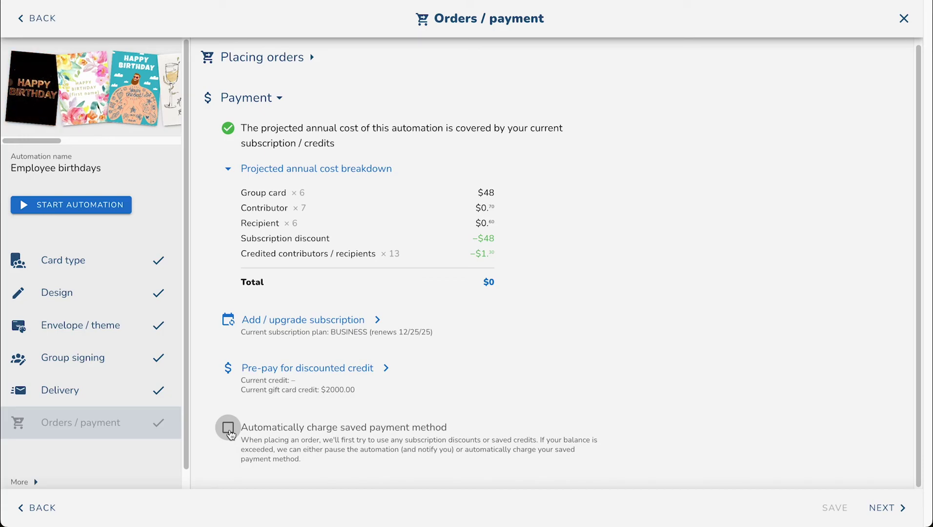
# Step: Start the Employee birthdays automation so it is Active, with next order 2/28/25, 9:30 AM EST
pyautogui.click(88, 211)
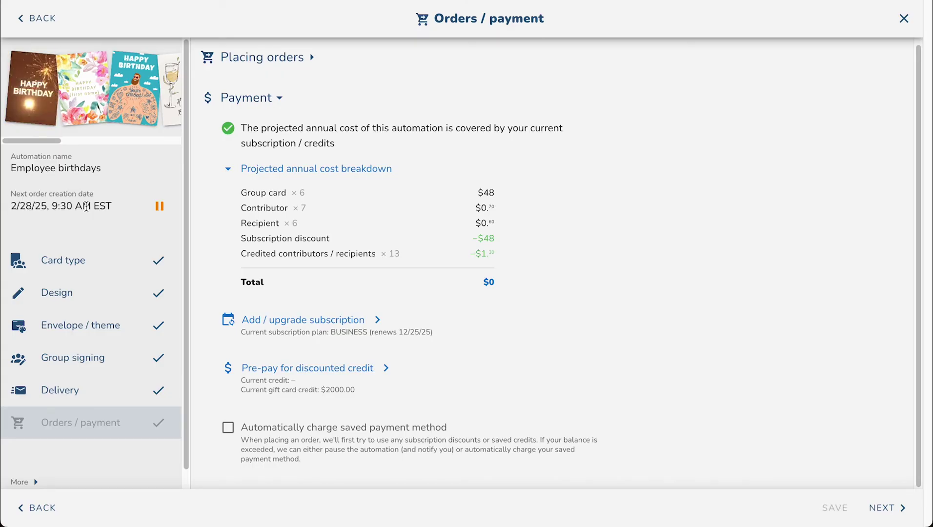
pyautogui.click(904, 18)
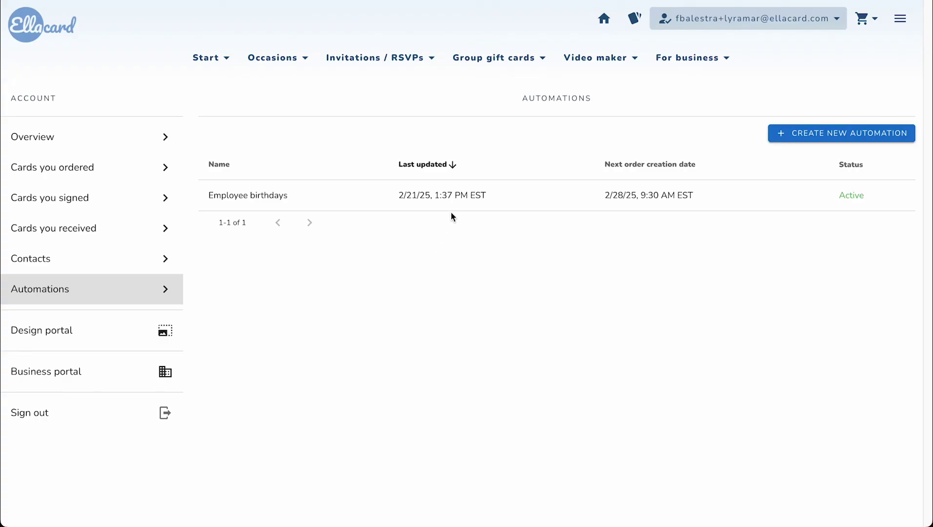
# Step: Reopen Employee birthdays and remove the floral and tattooed bearded-man card designs
pyautogui.click(452, 198)
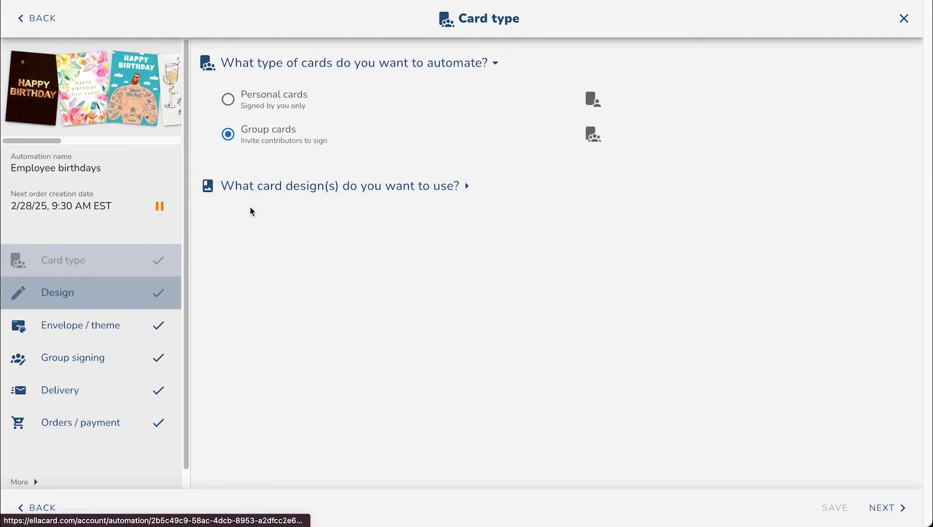
pyautogui.click(264, 186)
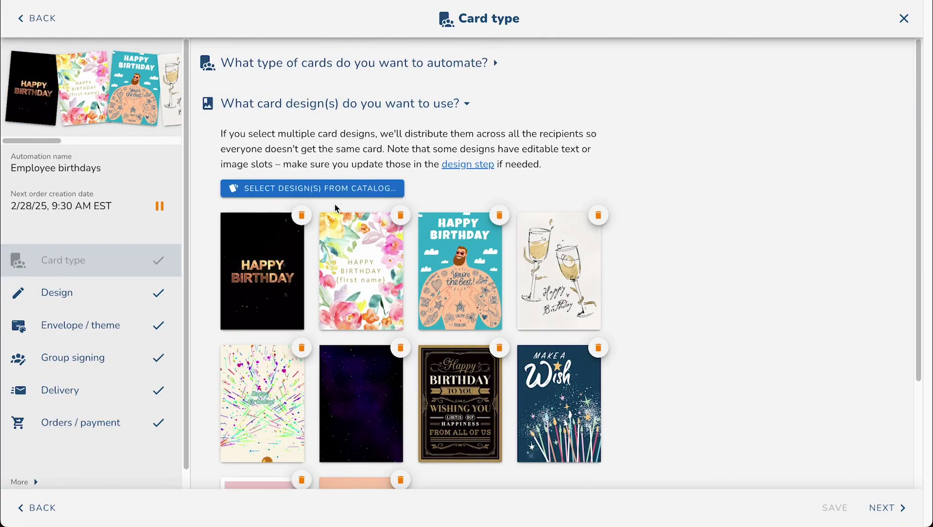
pyautogui.scroll(-2, 335, 204)
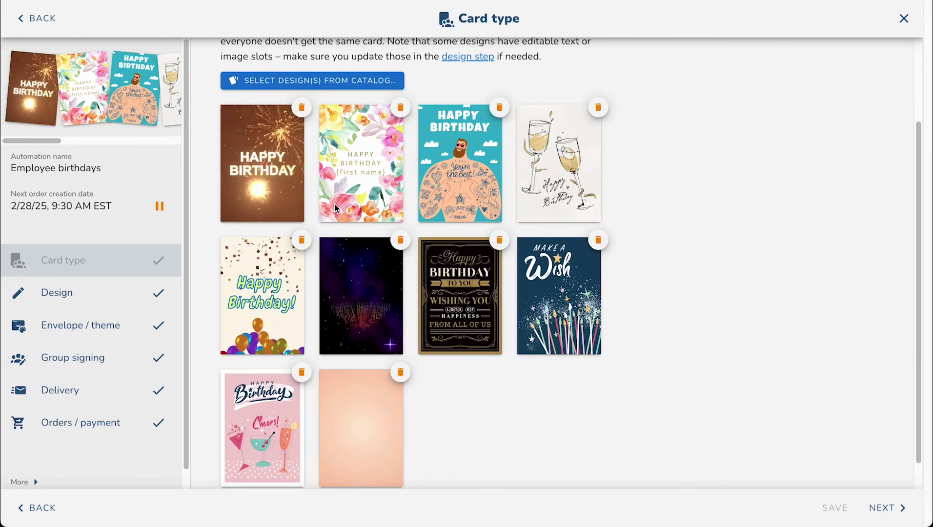
pyautogui.click(401, 107)
pyautogui.click(400, 107)
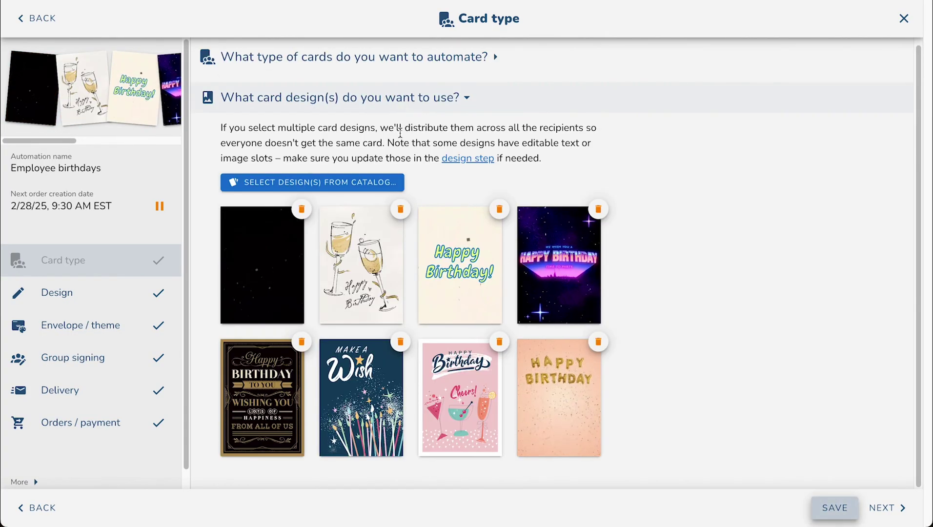
# Step: Add the 'A wise doctor once wrote' and 'Cupboard monsters' cards from the design catalog
pyautogui.click(385, 182)
pyautogui.scroll(-5, 532, 288)
pyautogui.scroll(-5, 532, 288)
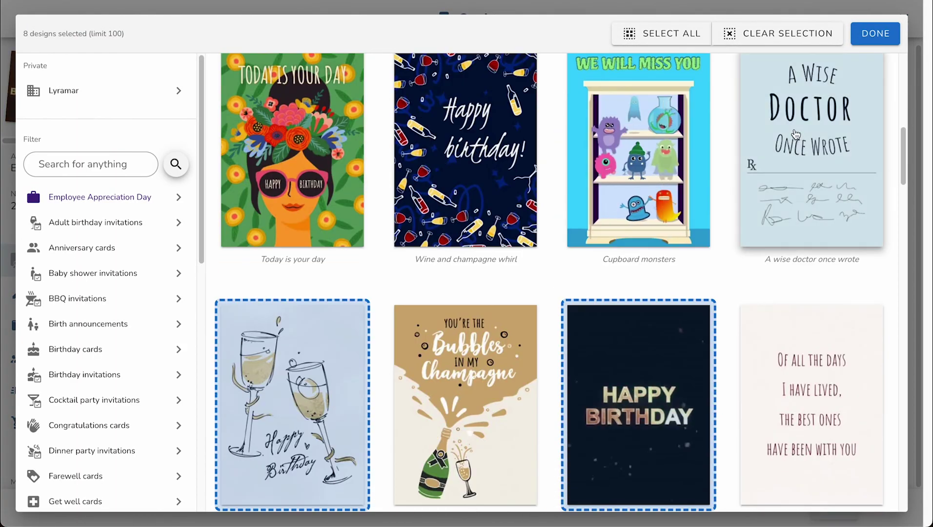
pyautogui.click(812, 147)
pyautogui.click(639, 147)
pyautogui.click(875, 33)
# Step: Place the Good Morning heart GIF on the card's inside page under the message
pyautogui.scroll(-3, 546, 179)
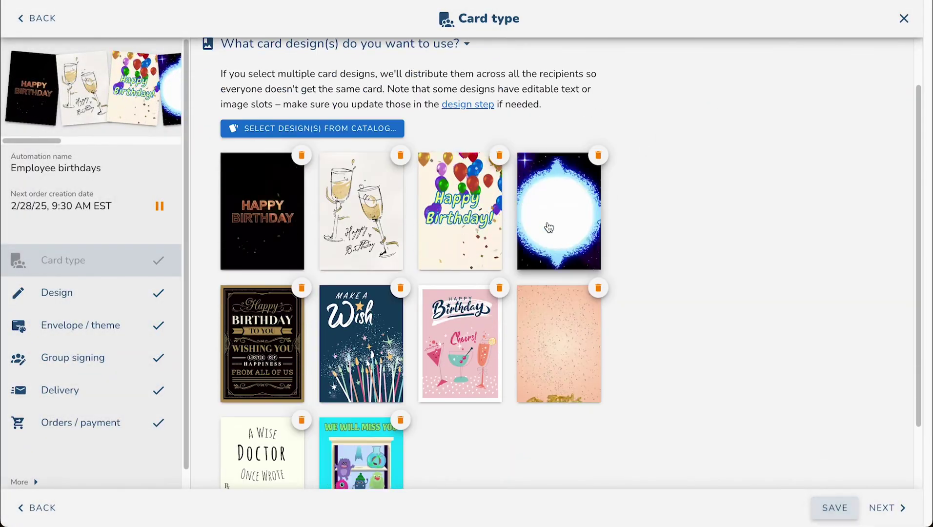
pyautogui.click(124, 306)
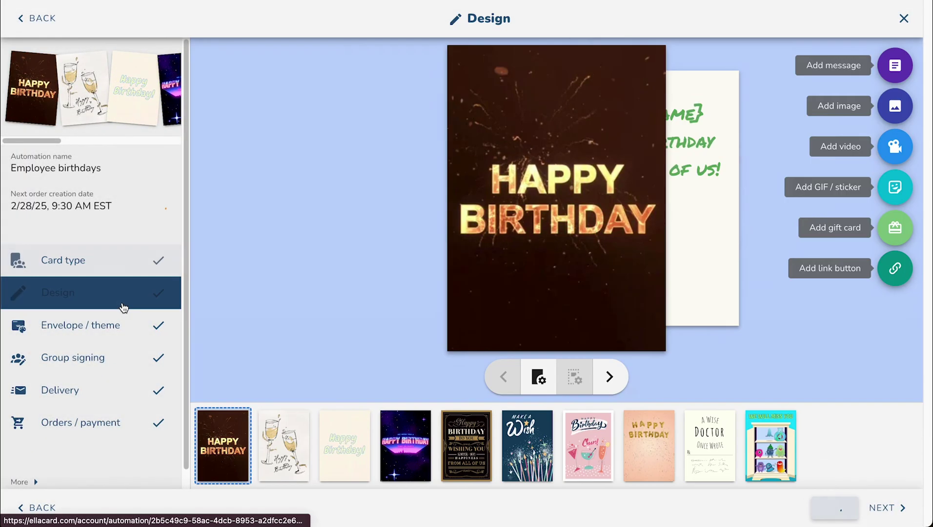
pyautogui.click(608, 381)
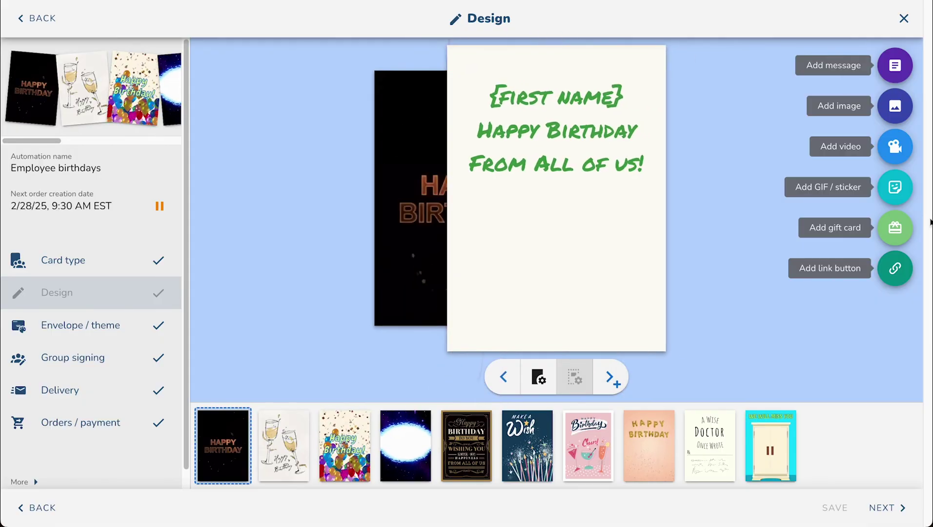
pyautogui.click(896, 188)
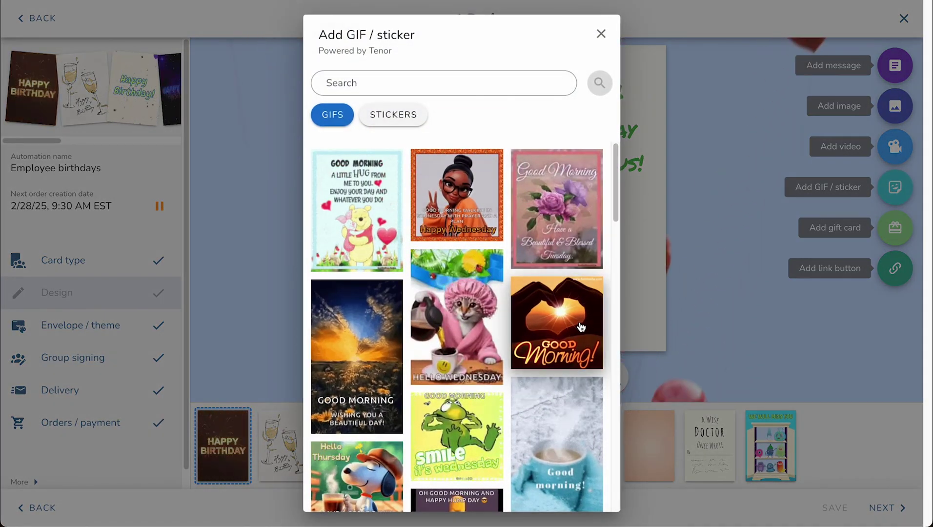
pyautogui.click(557, 322)
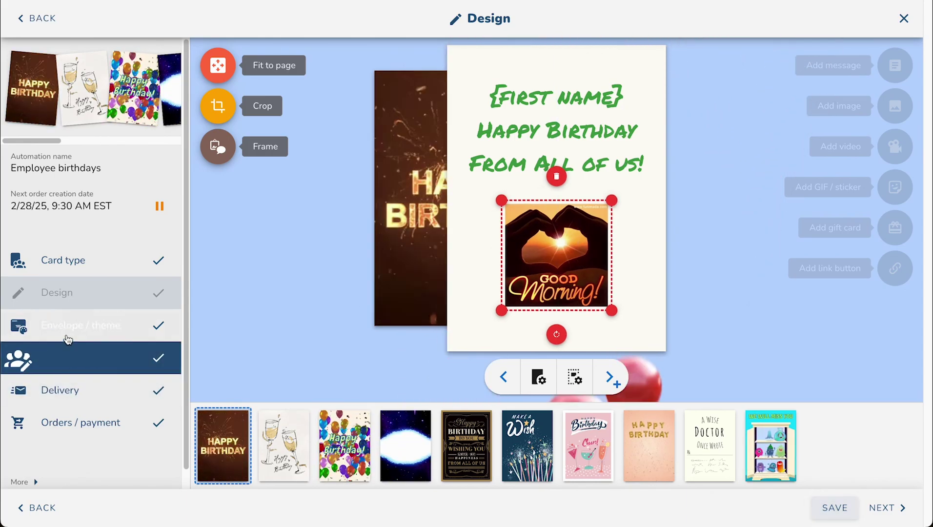
# Step: Delete the recipient scheduled for 9/22/25 from Delivery, leaving five recipients
pyautogui.click(68, 386)
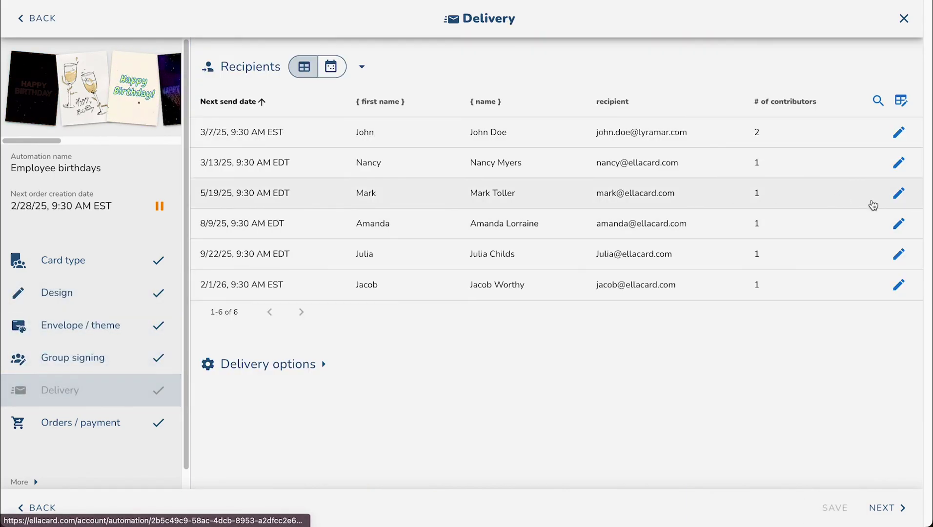
pyautogui.click(899, 254)
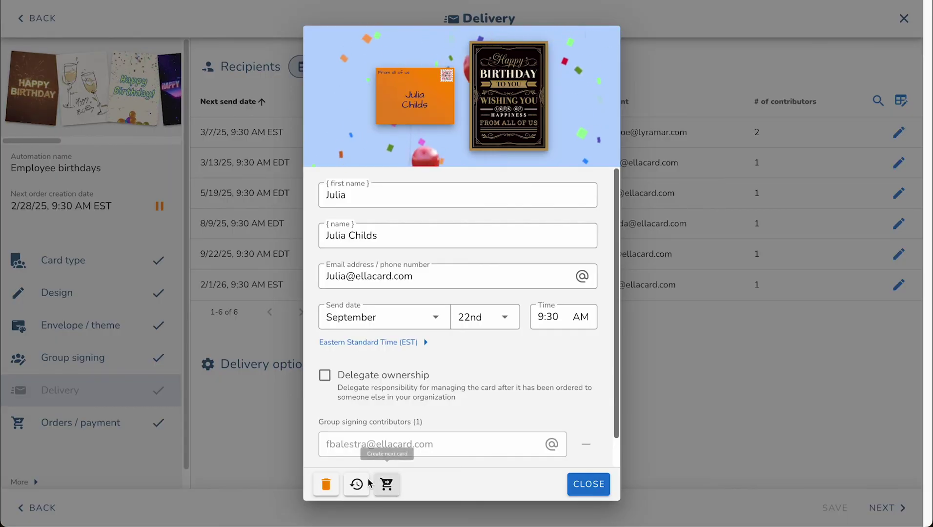
pyautogui.click(325, 485)
pyautogui.click(526, 315)
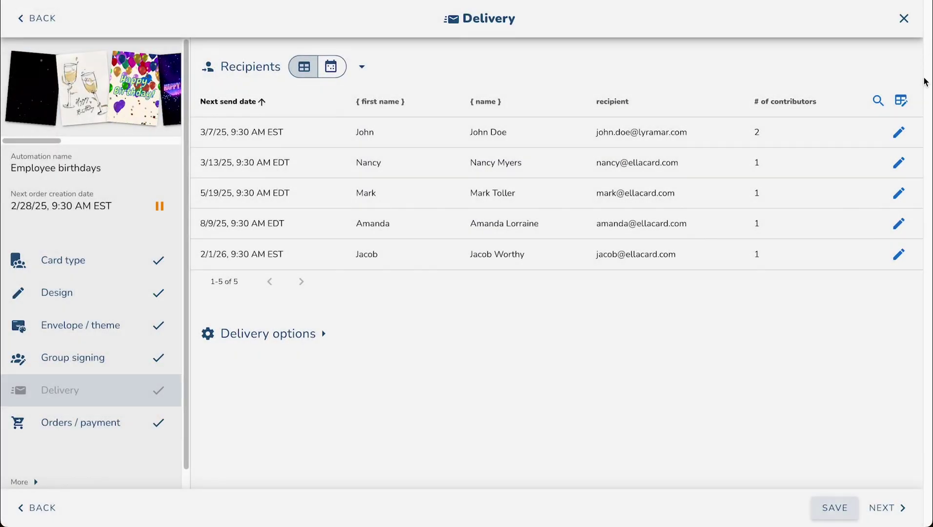
pyautogui.click(901, 100)
pyautogui.click(827, 133)
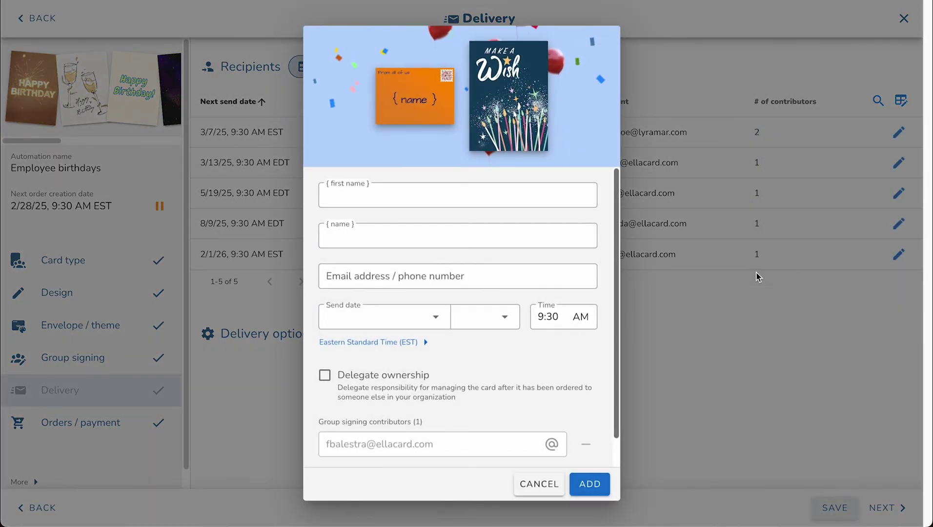
pyautogui.click(537, 483)
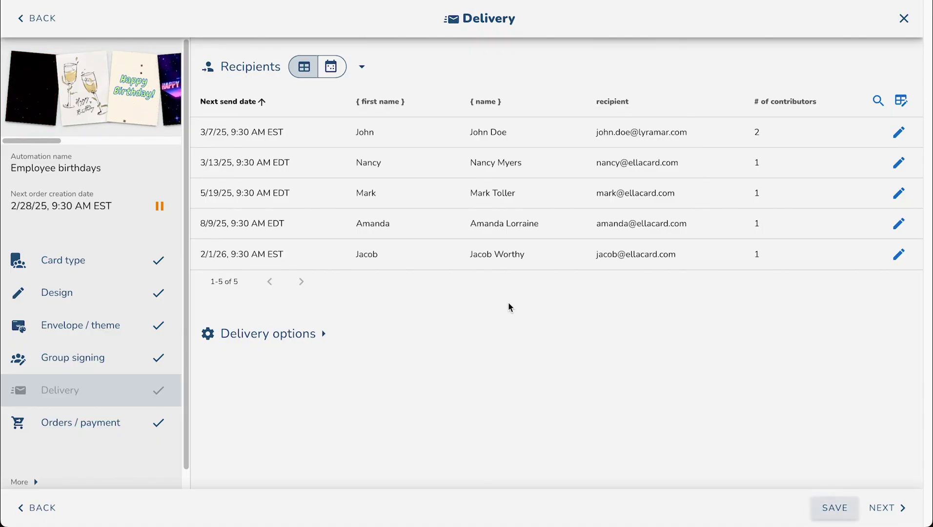
# Step: Save the Employee birthdays automation edits
pyautogui.click(828, 506)
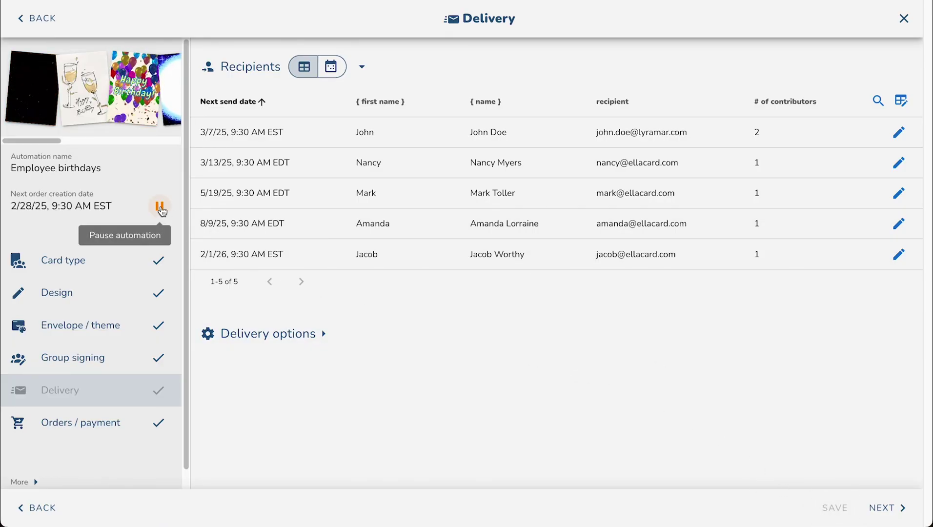
pyautogui.scroll(-1, 78, 391)
pyautogui.click(61, 461)
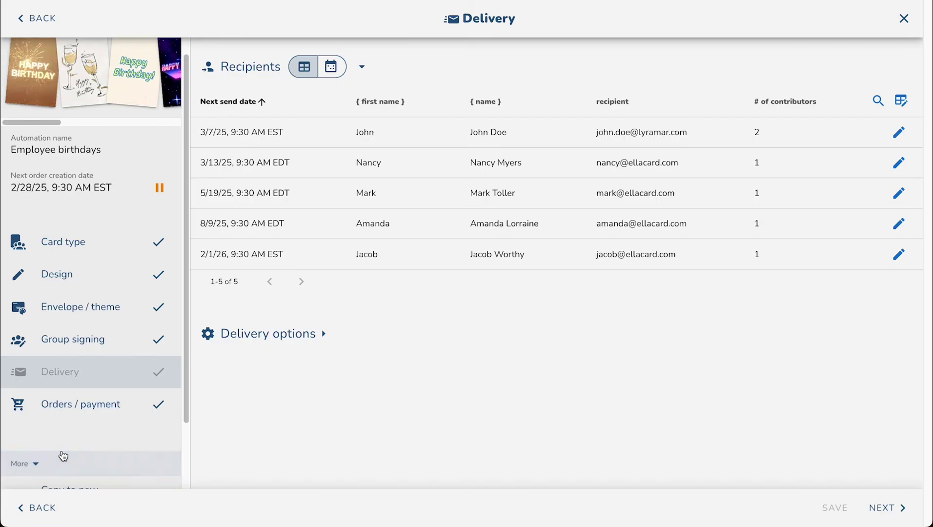
pyautogui.scroll(-2, 63, 455)
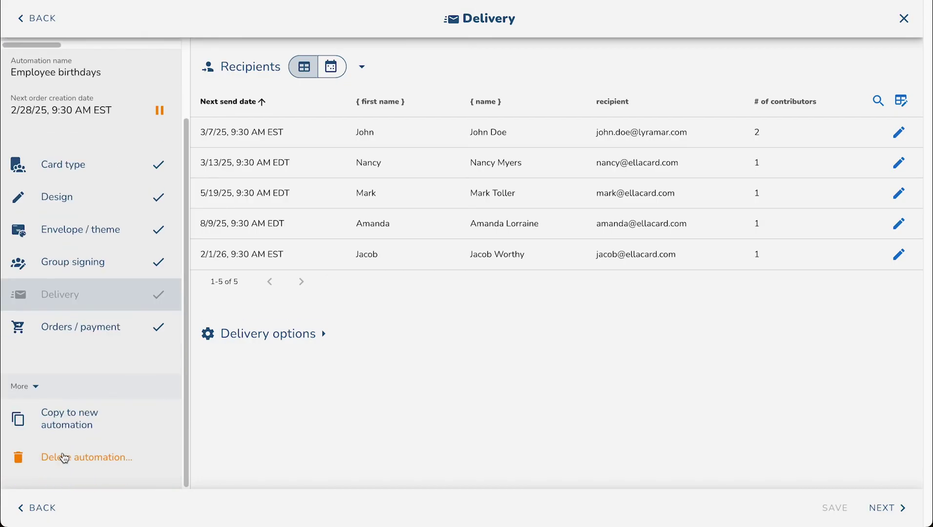
pyautogui.click(58, 387)
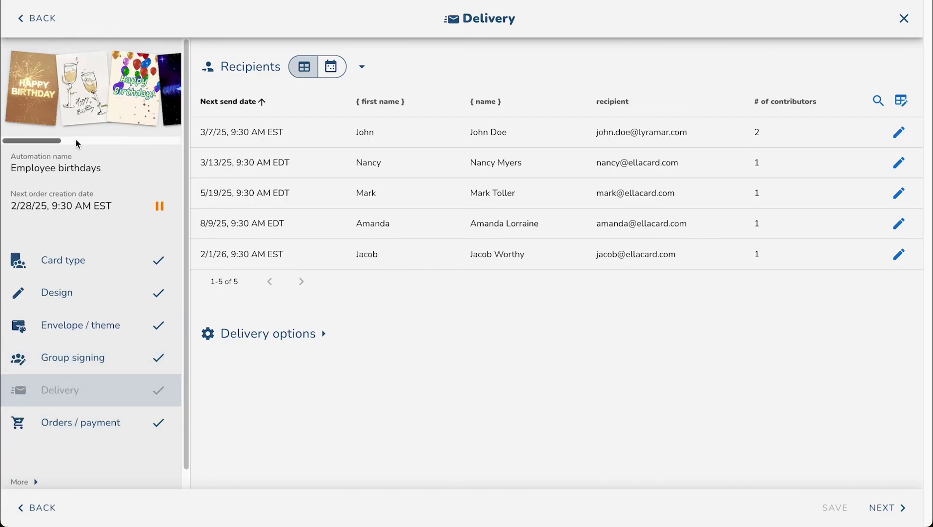